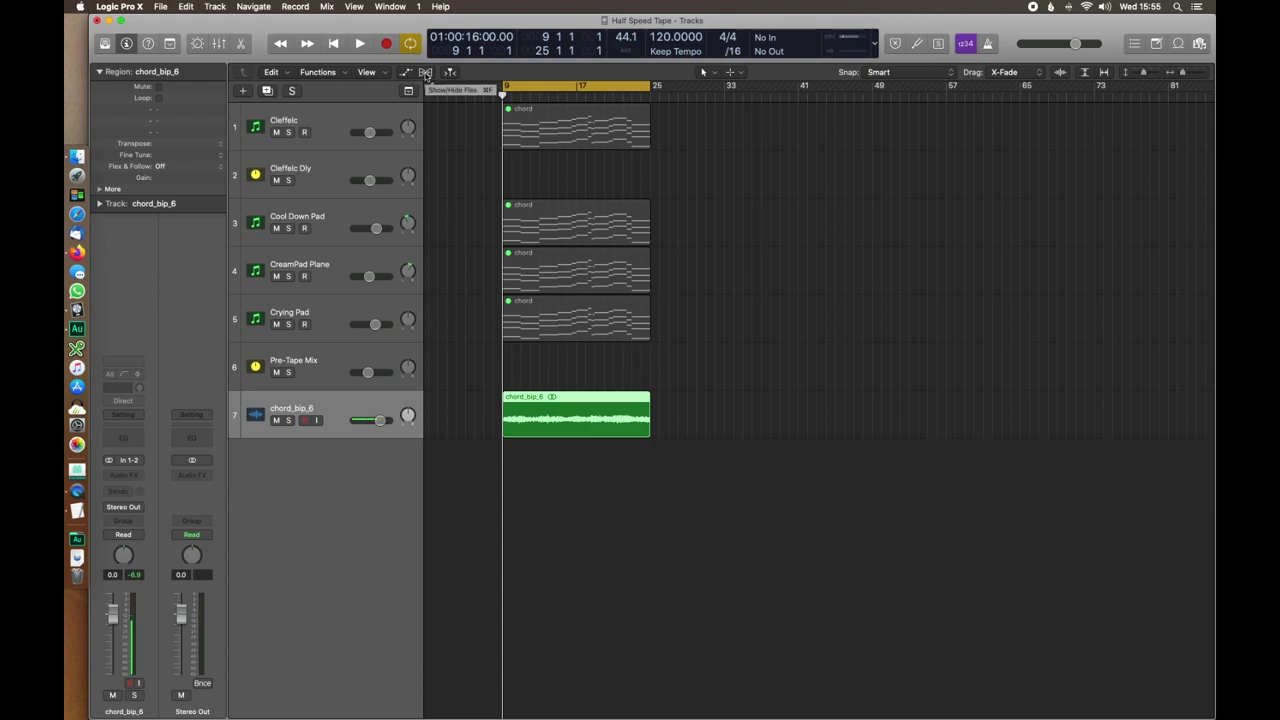
# Step: Enable Flex on the chord_bip_6 track and set its flex mode to Flex Time - Speed (FX)
pyautogui.click(425, 73)
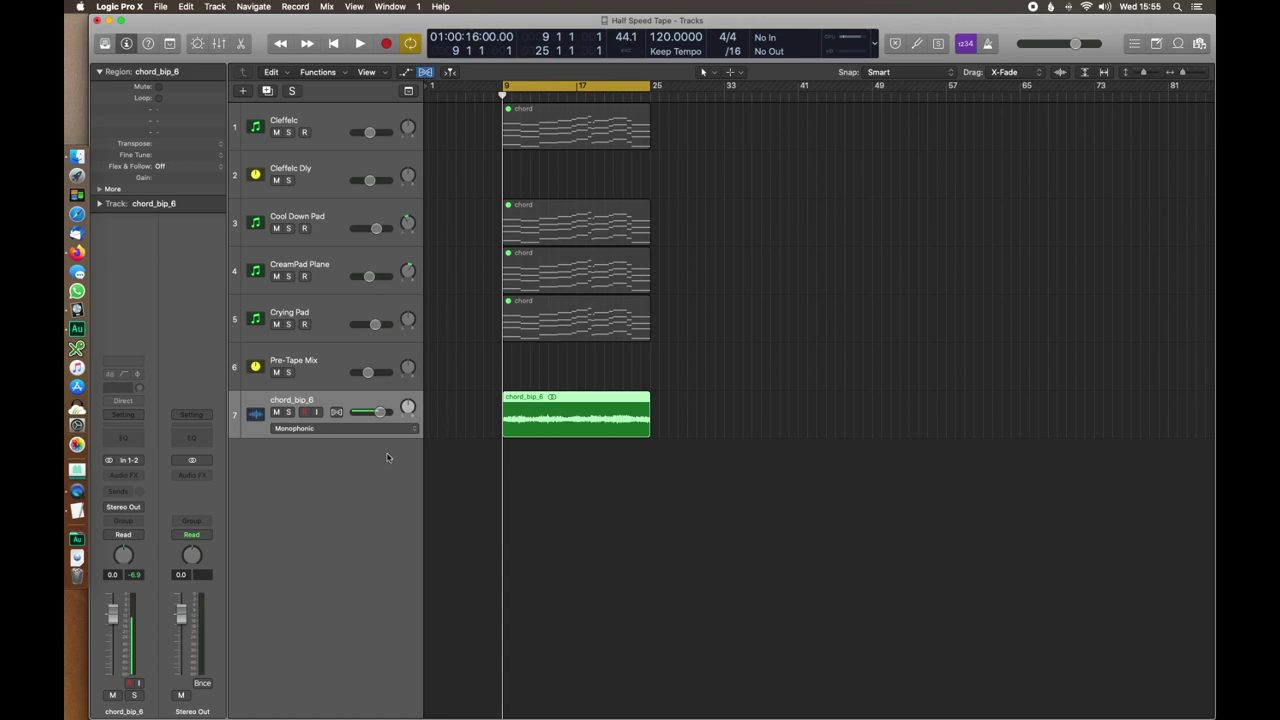
pyautogui.click(337, 413)
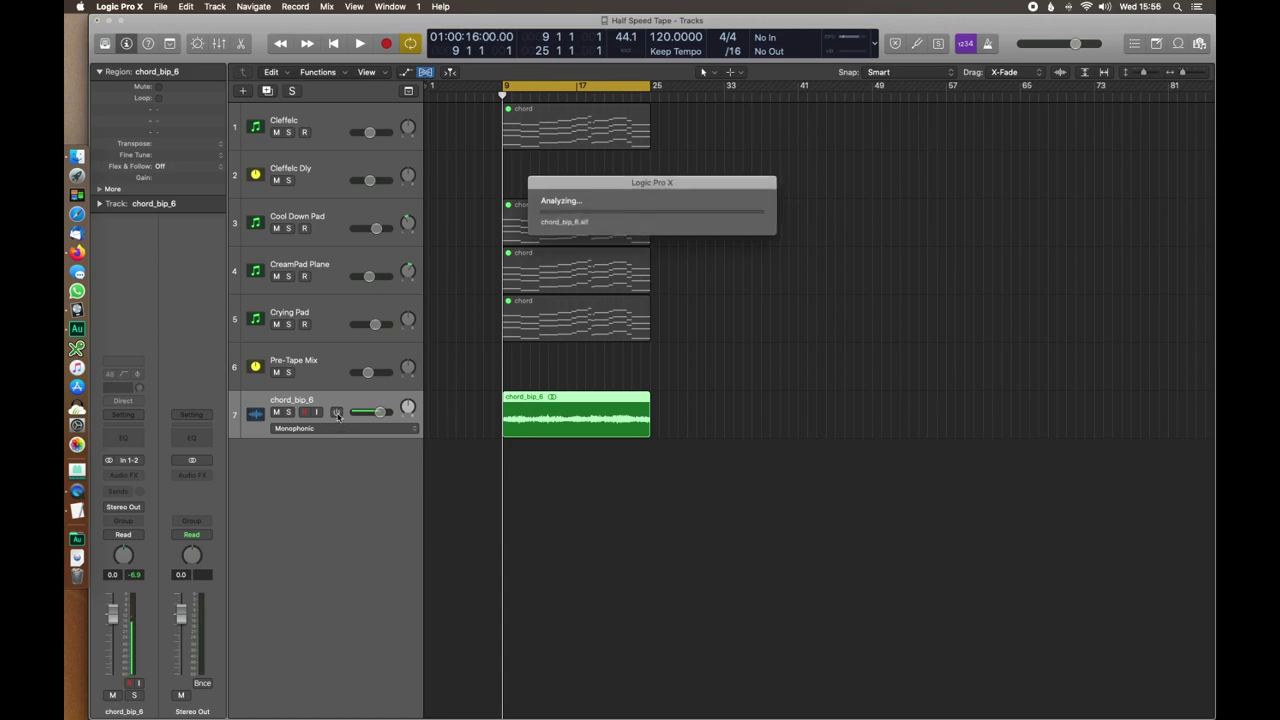
pyautogui.click(408, 430)
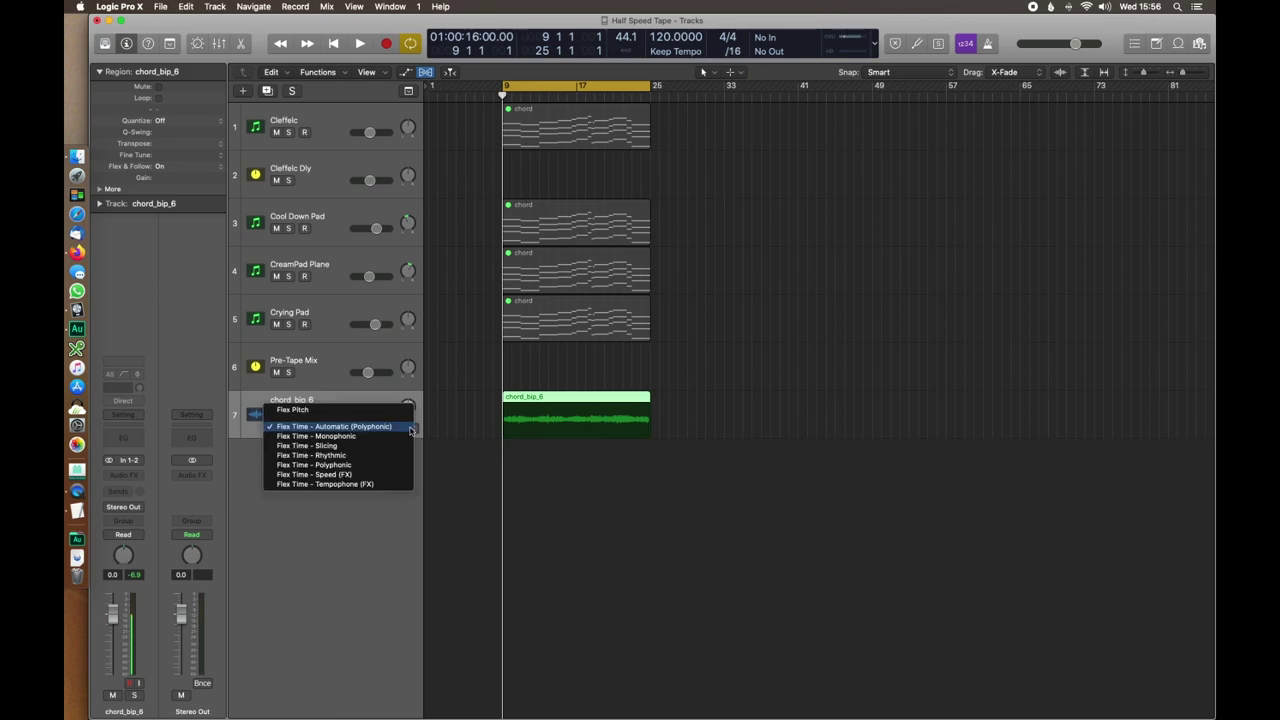
pyautogui.click(343, 476)
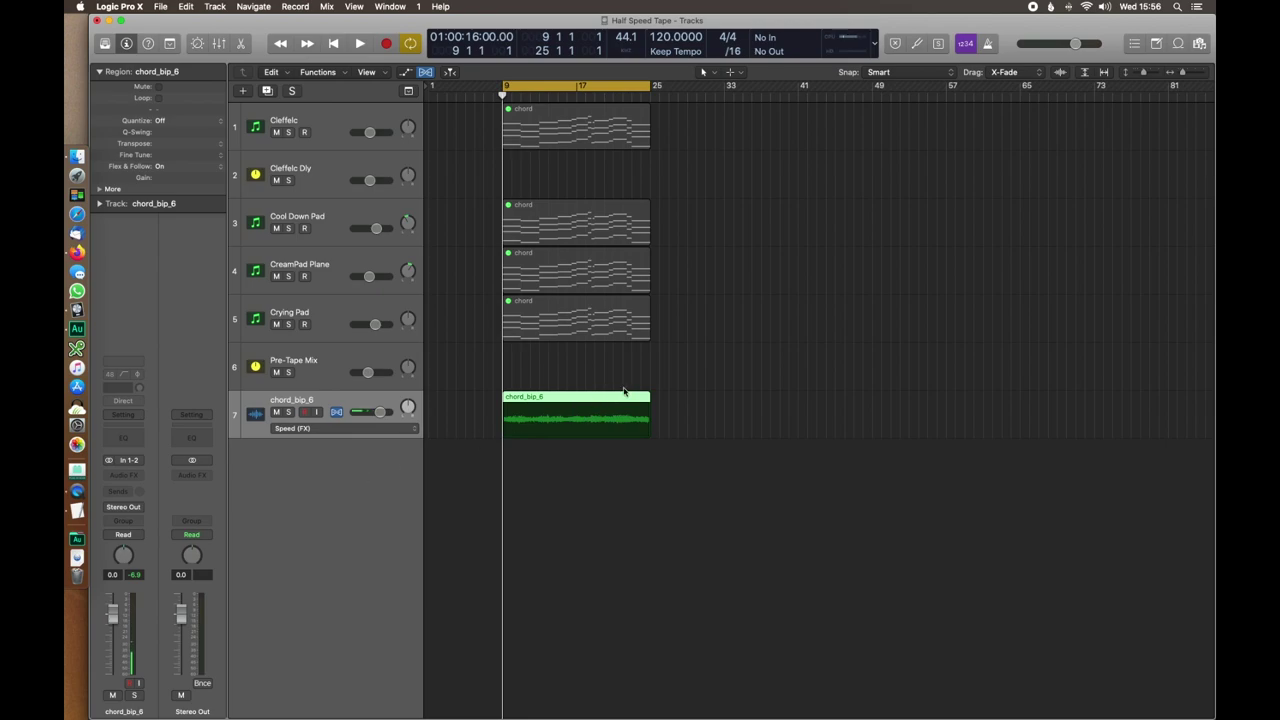
# Step: Stretch the end of the chord_bip_6 region to bar 41, doubling its length
pyautogui.click(682, 371)
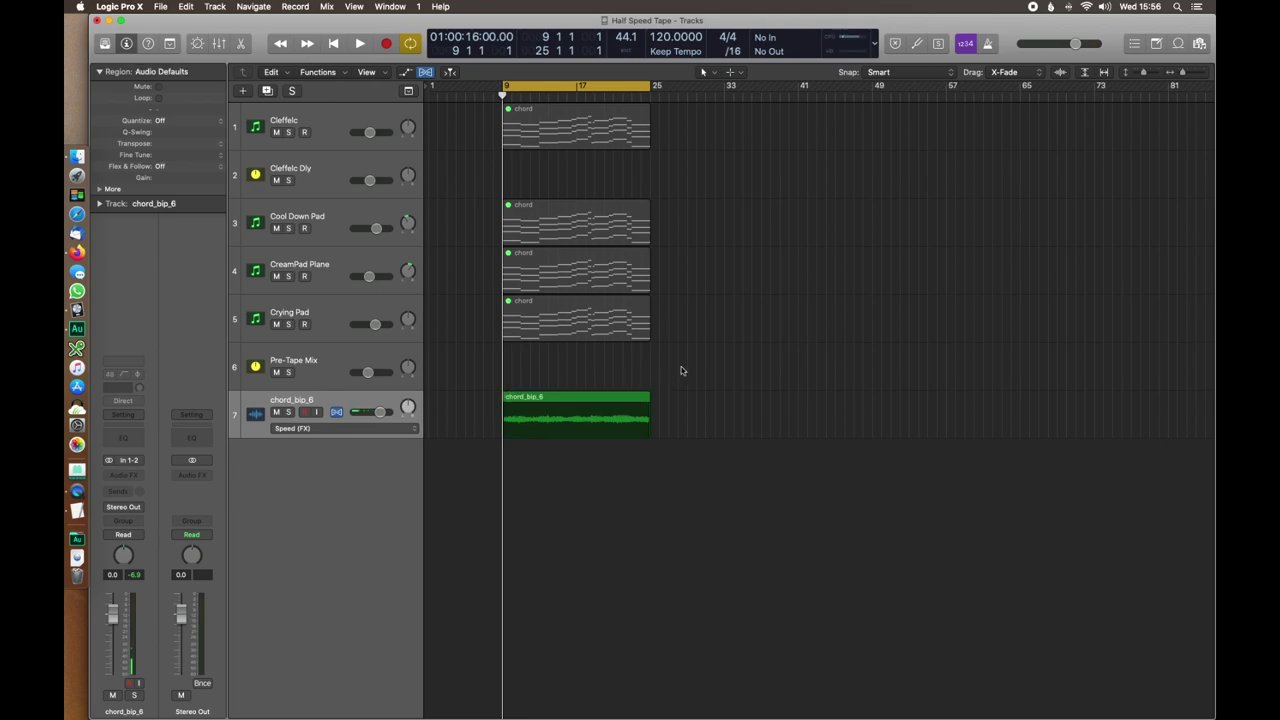
pyautogui.click(585, 399)
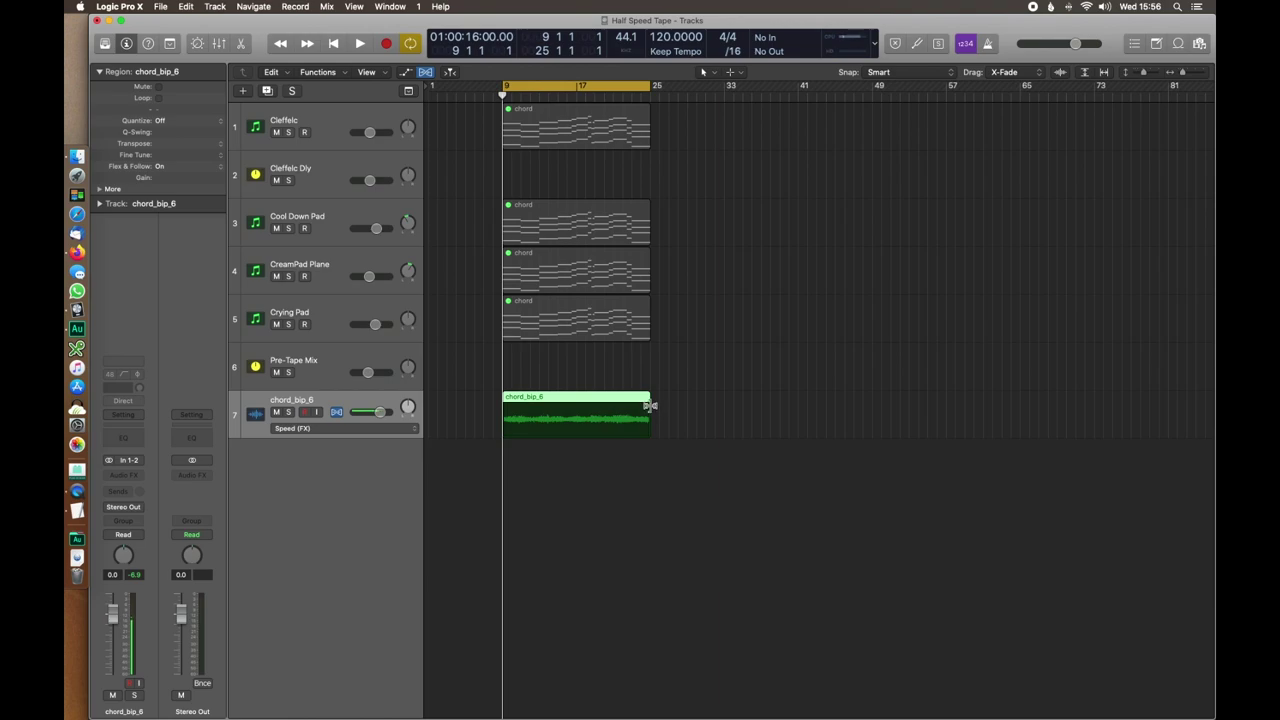
pyautogui.moveTo(650, 405); pyautogui.dragTo(796, 416)
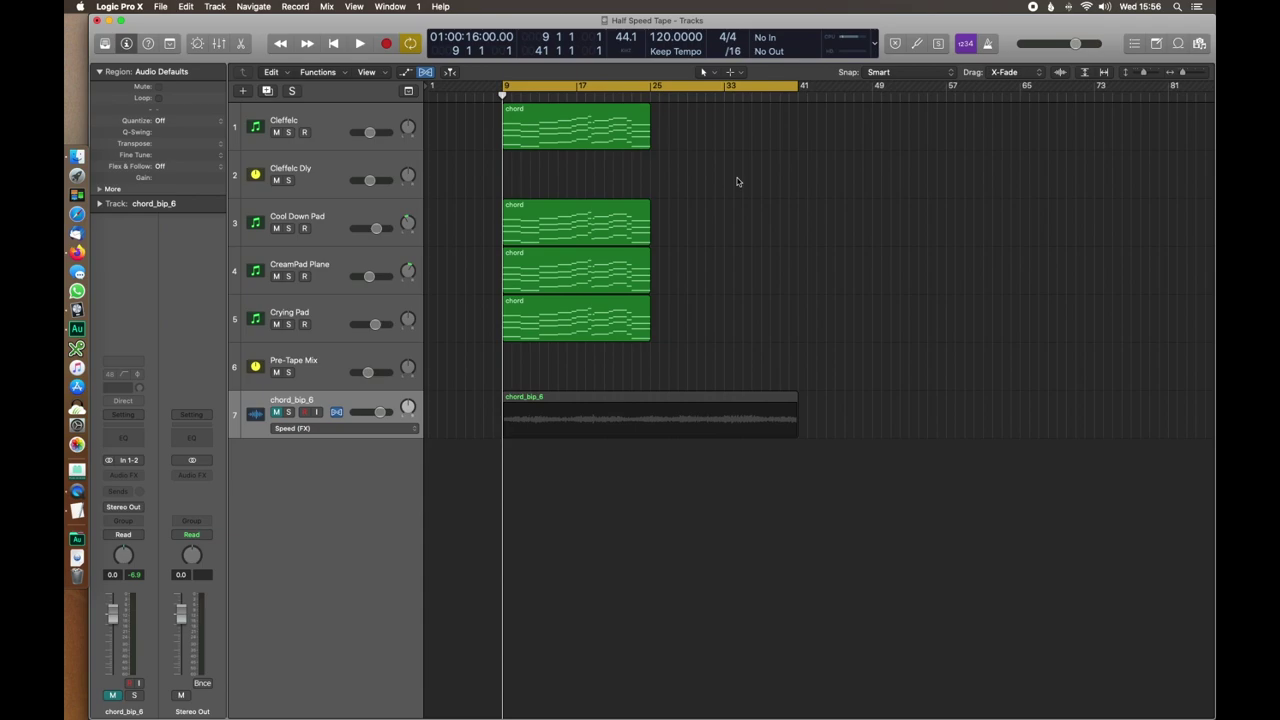
# Step: Play the original chords for comparison, and switch the mutes from chord_bip_6 to tracks 1 to 5 to hear the stretched audio
pyautogui.press('space')
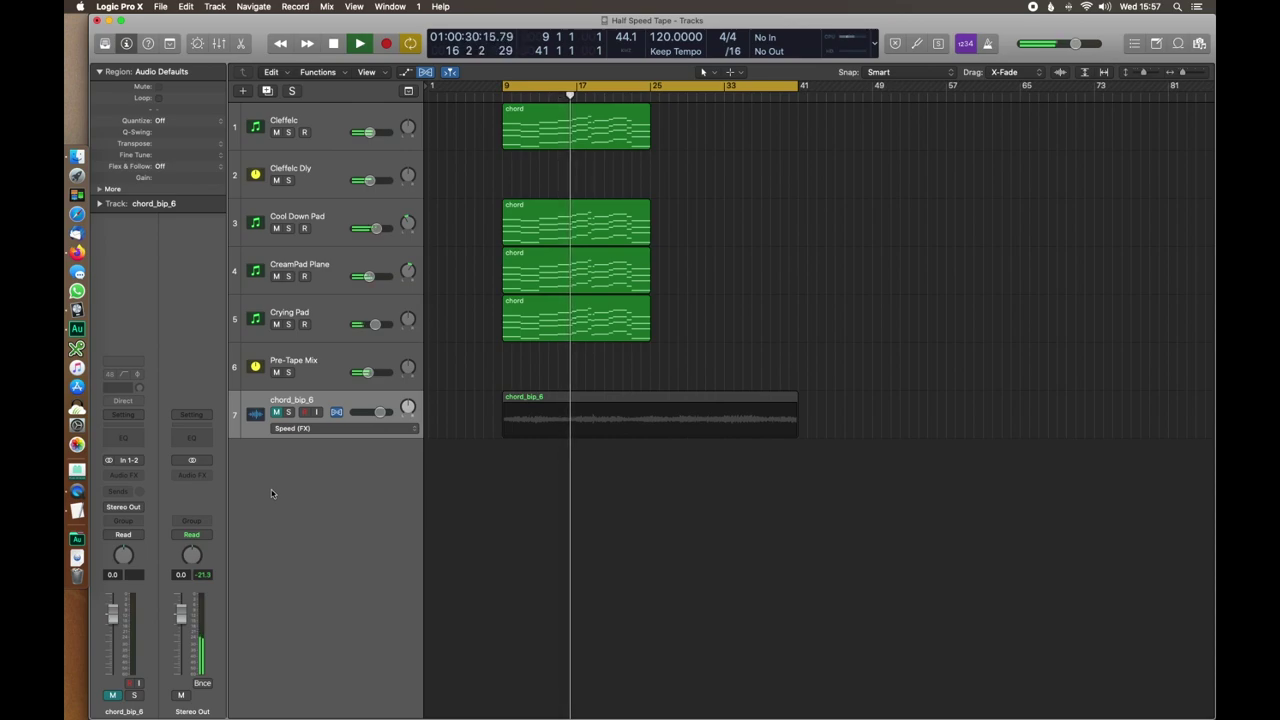
pyautogui.press('space')
pyautogui.click(331, 119)
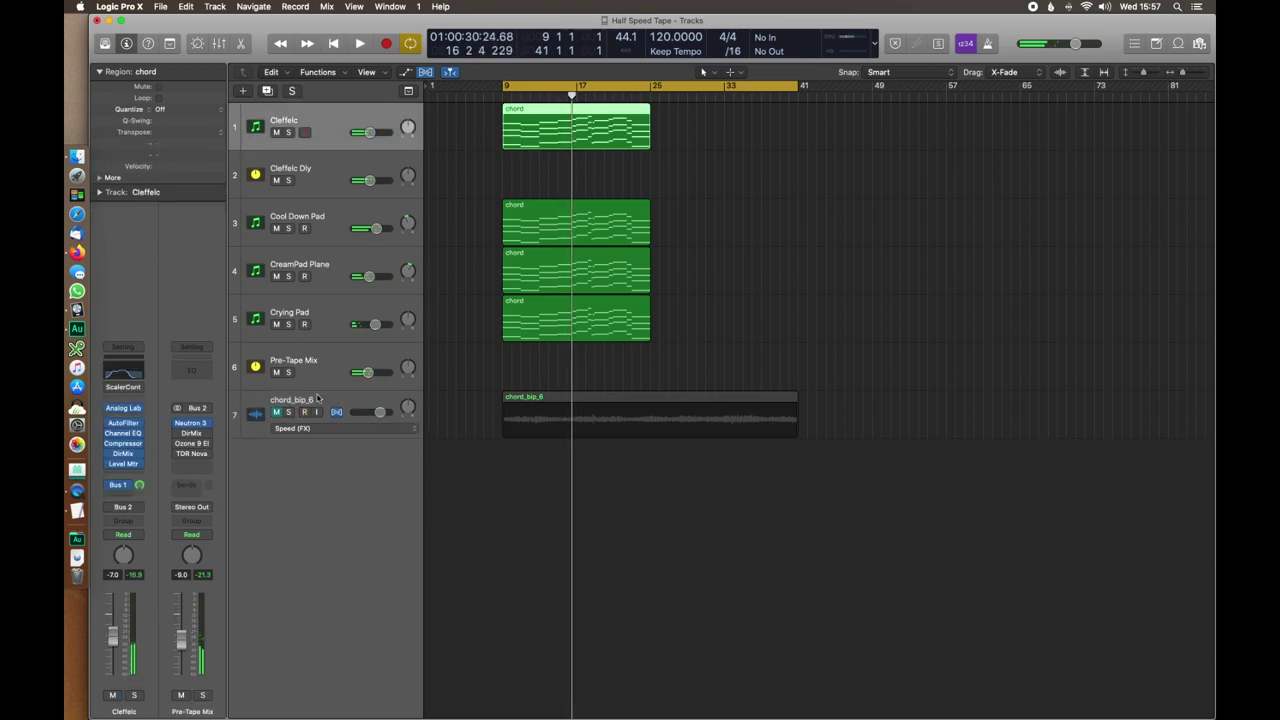
pyautogui.keyDown('shift'); pyautogui.click(331, 325); pyautogui.keyUp('shift')
pyautogui.click(276, 324)
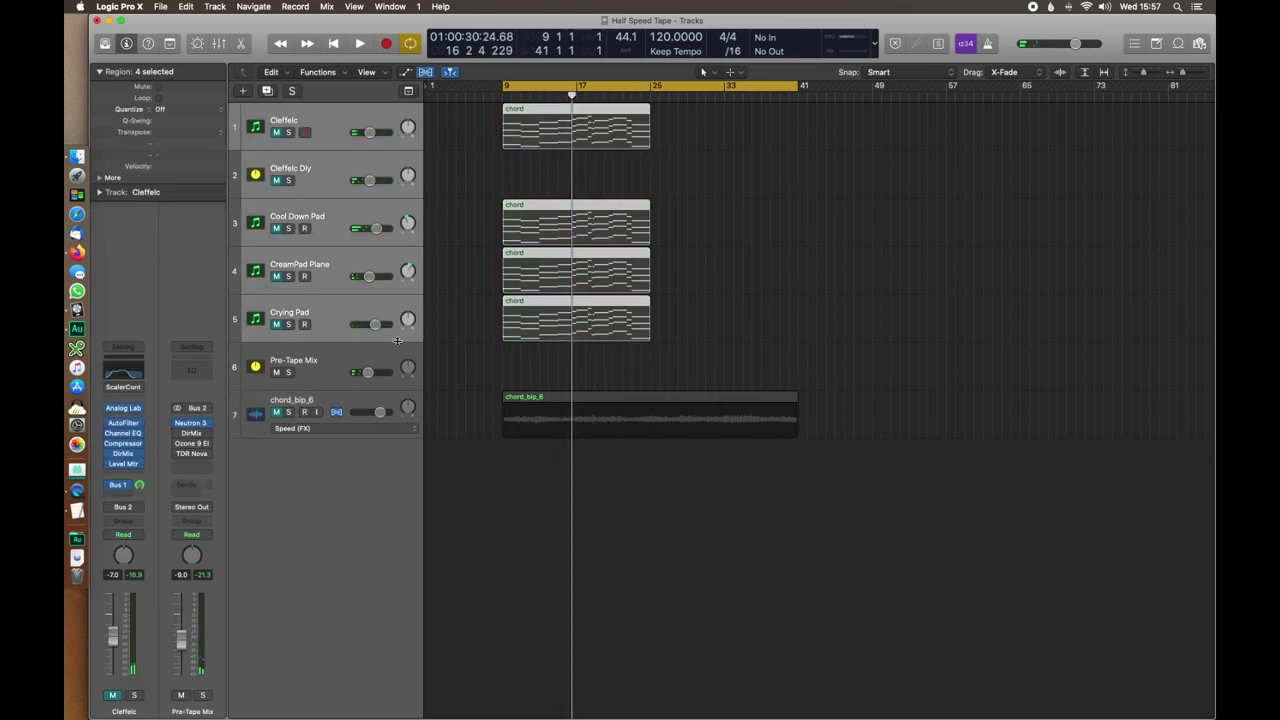
pyautogui.click(275, 413)
pyautogui.press('space')
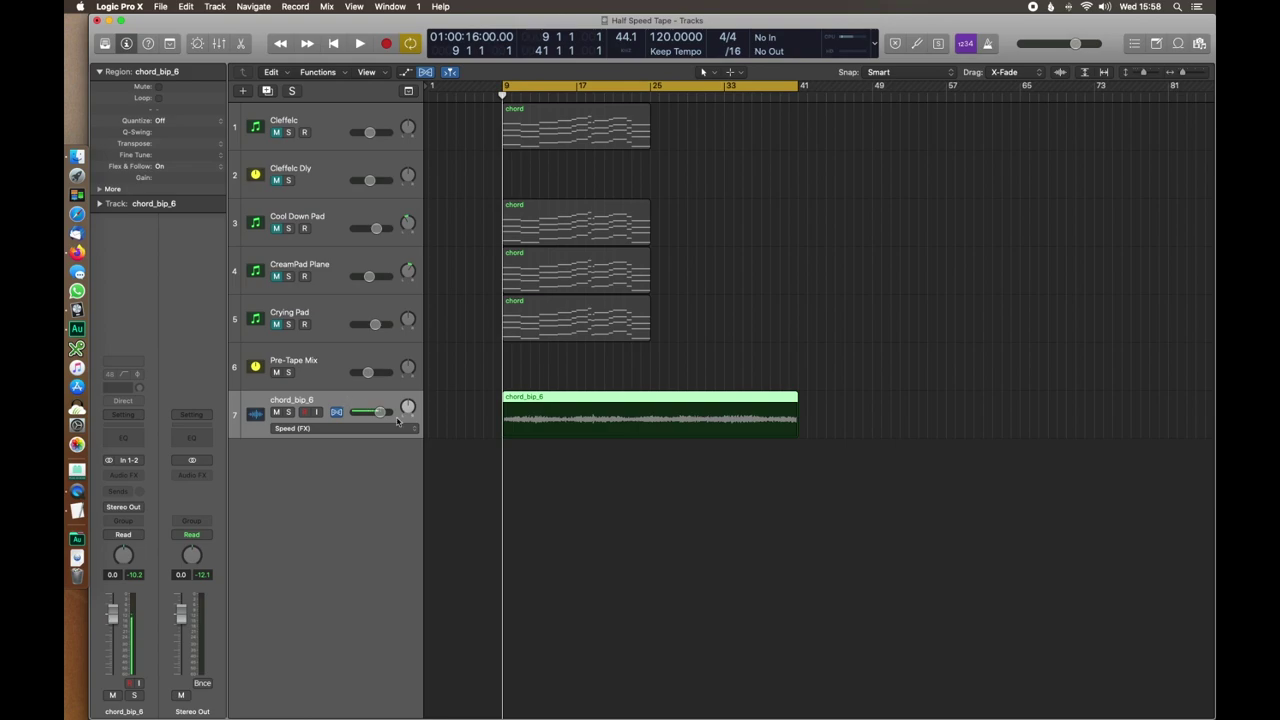
# Step: Insert Softube's Saturation Knob on the chord_bip_6 track and audition it during playback
pyautogui.click(566, 509)
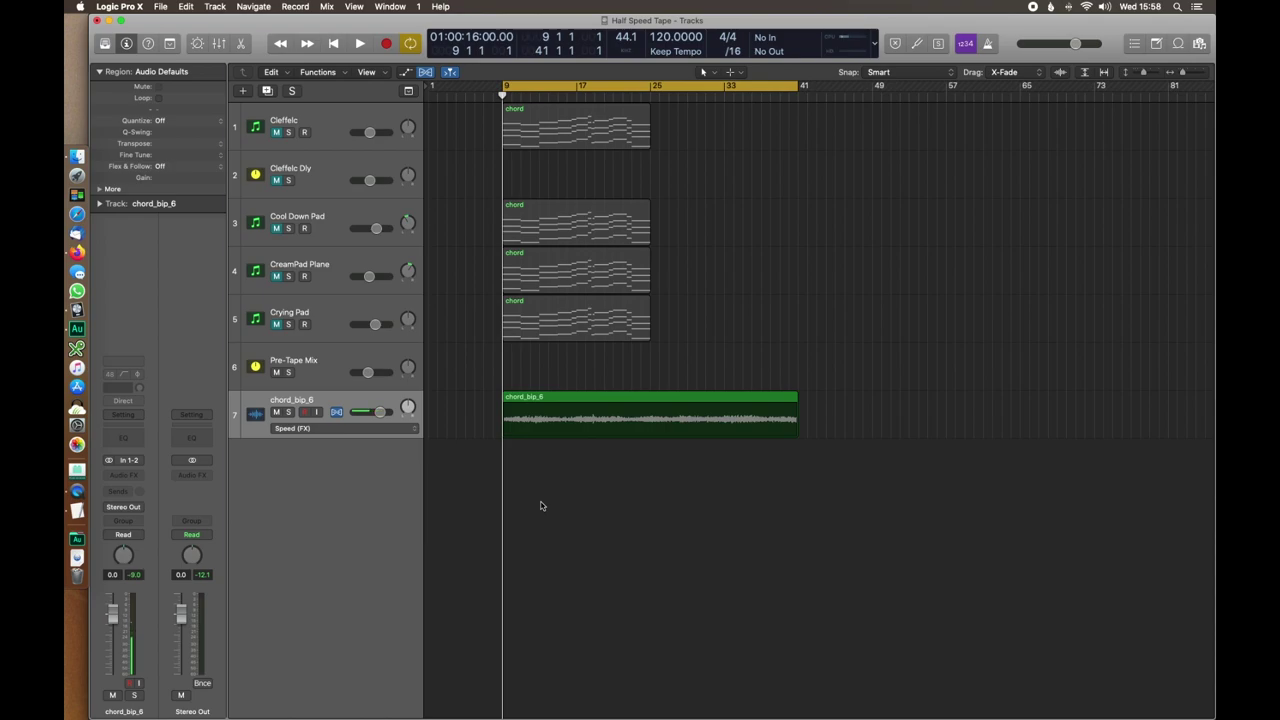
pyautogui.click(139, 476)
pyautogui.moveTo(164, 638)
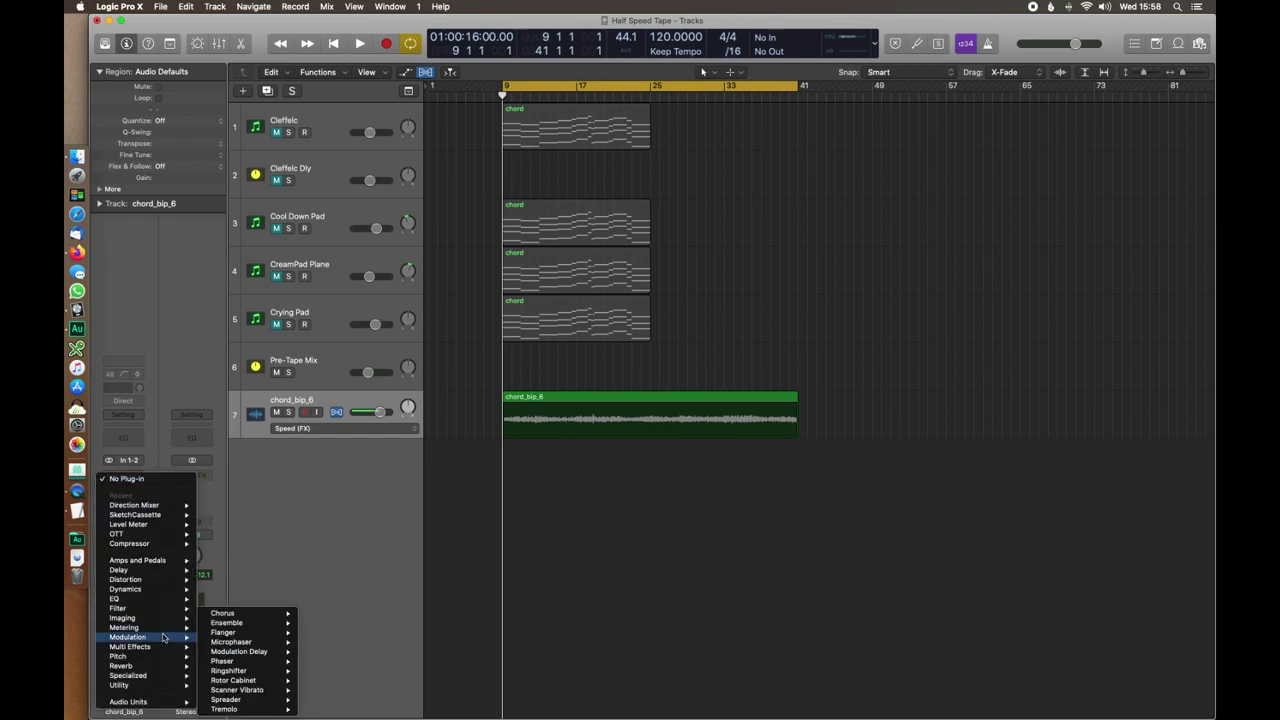
pyautogui.moveTo(180, 702)
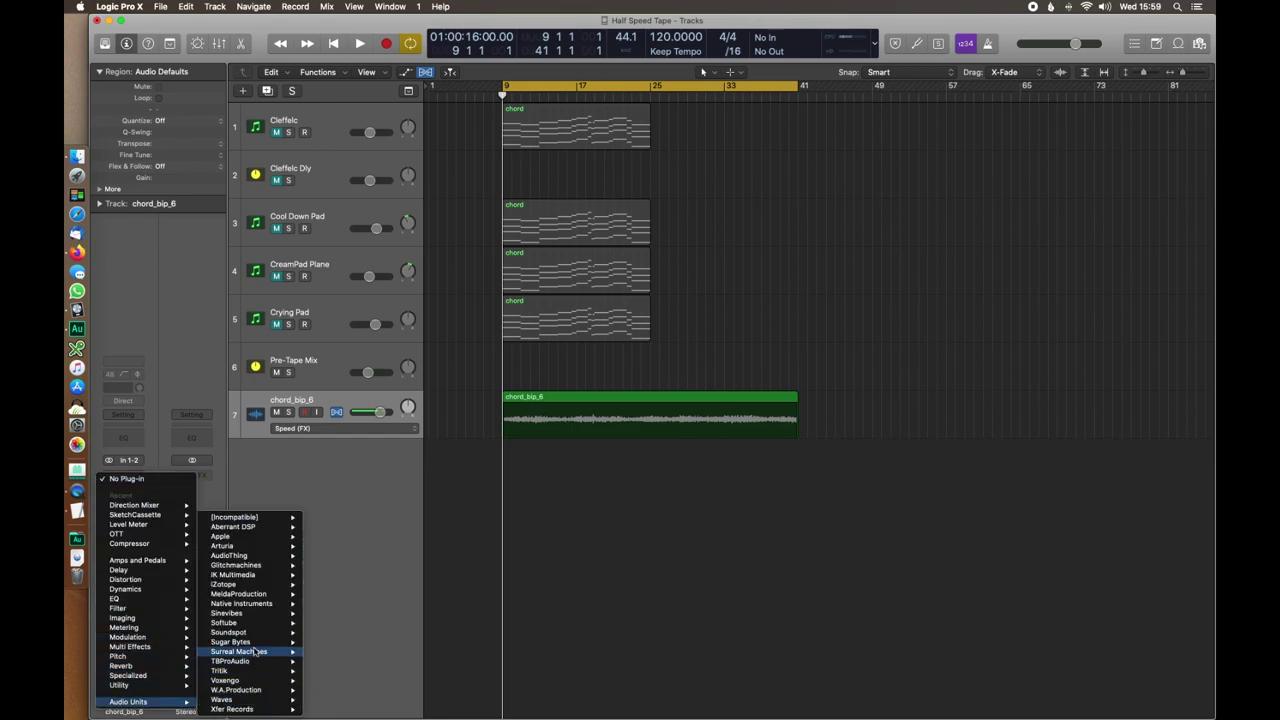
pyautogui.moveTo(255, 651)
pyautogui.moveTo(365, 621)
pyautogui.click(421, 625)
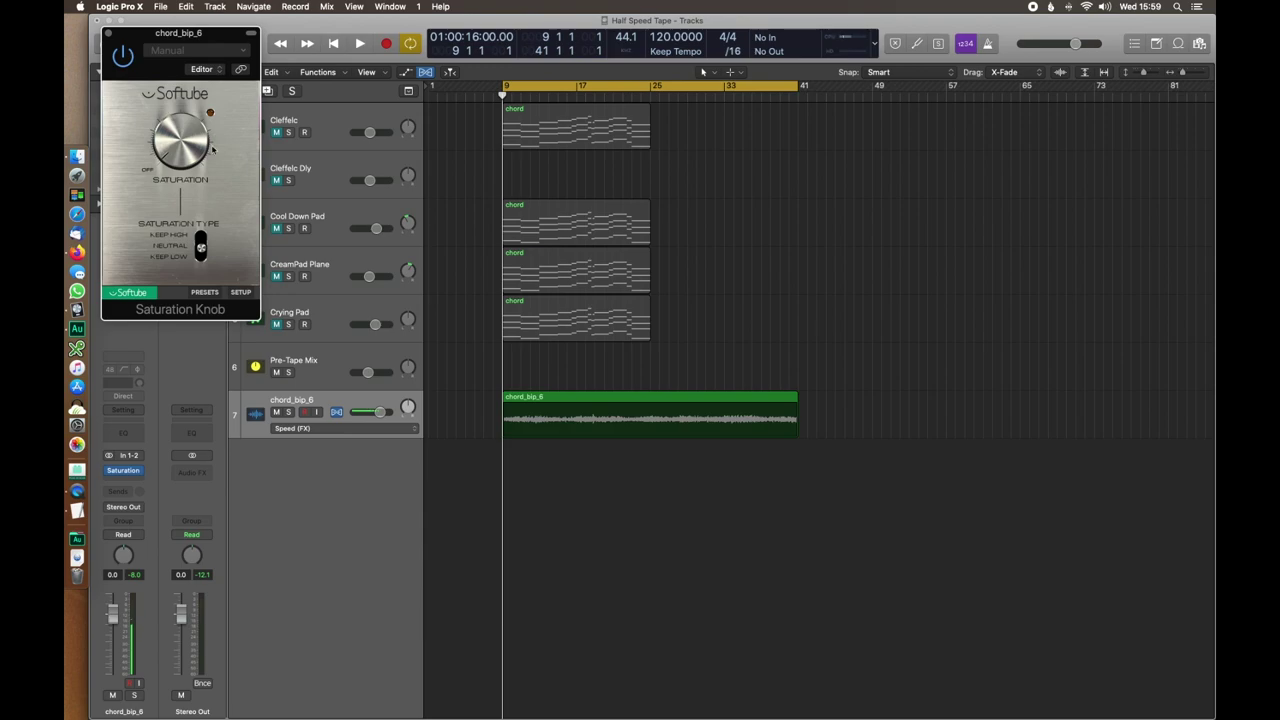
pyautogui.press('space')
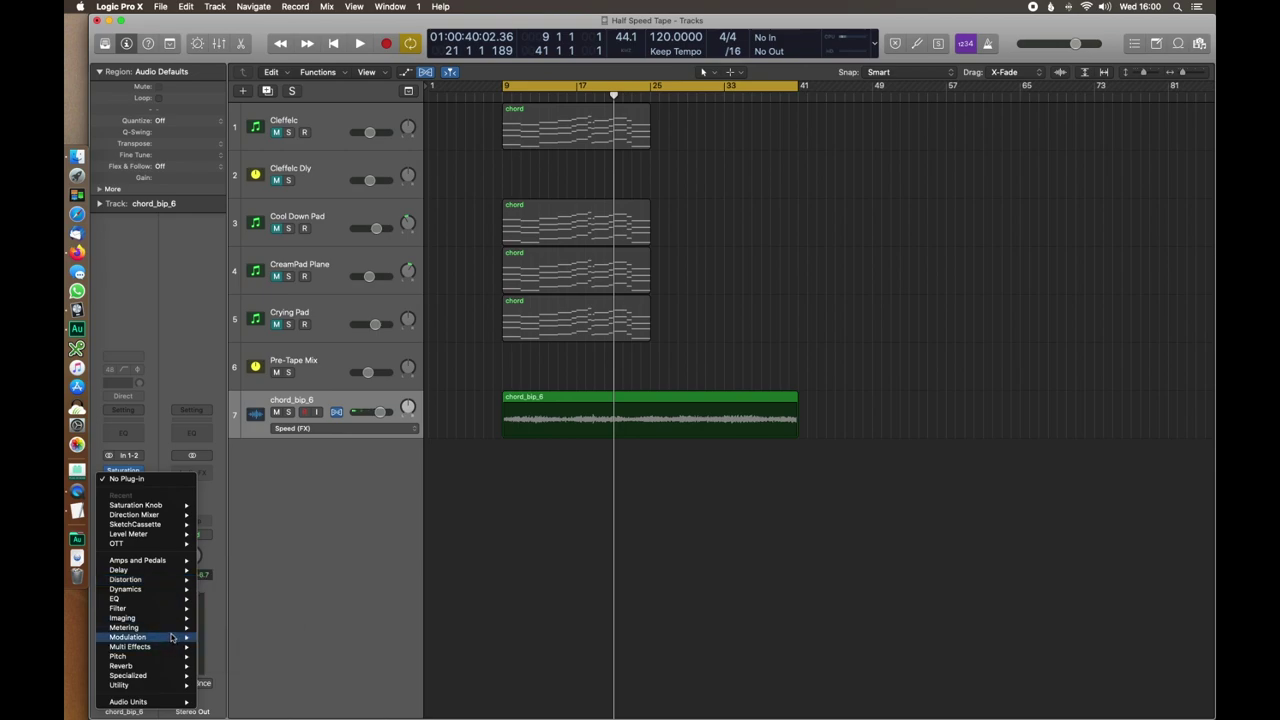
# Step: Insert Tape Delay after the saturation plug-in on chord_bip_6 and move its window clear of the channel strip
pyautogui.click(311, 555)
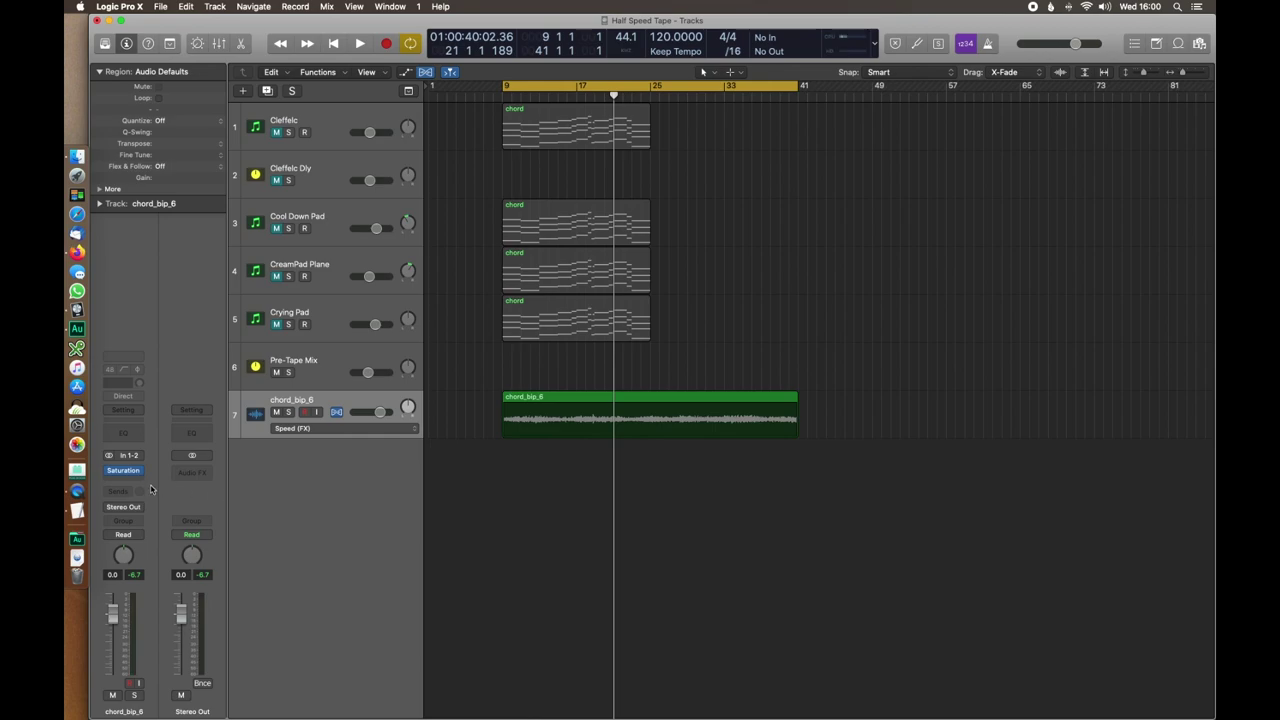
pyautogui.click(140, 476)
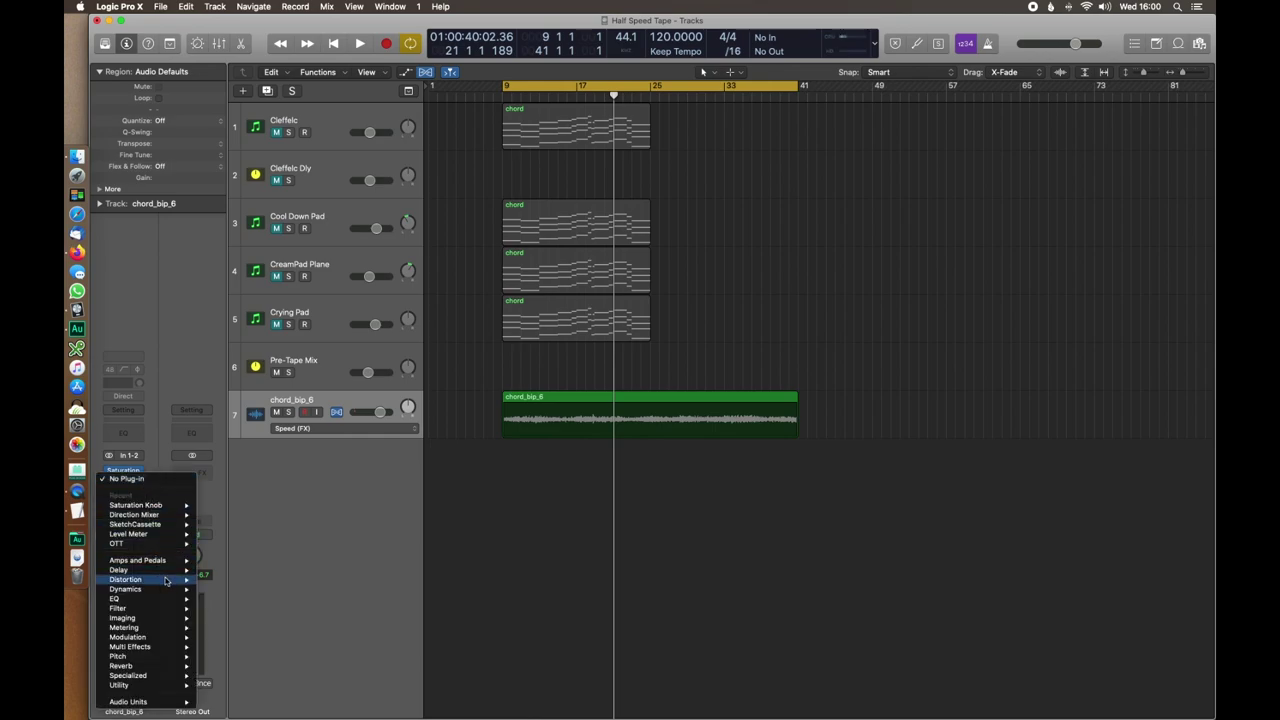
pyautogui.moveTo(150, 570)
pyautogui.moveTo(258, 609)
pyautogui.click(315, 608)
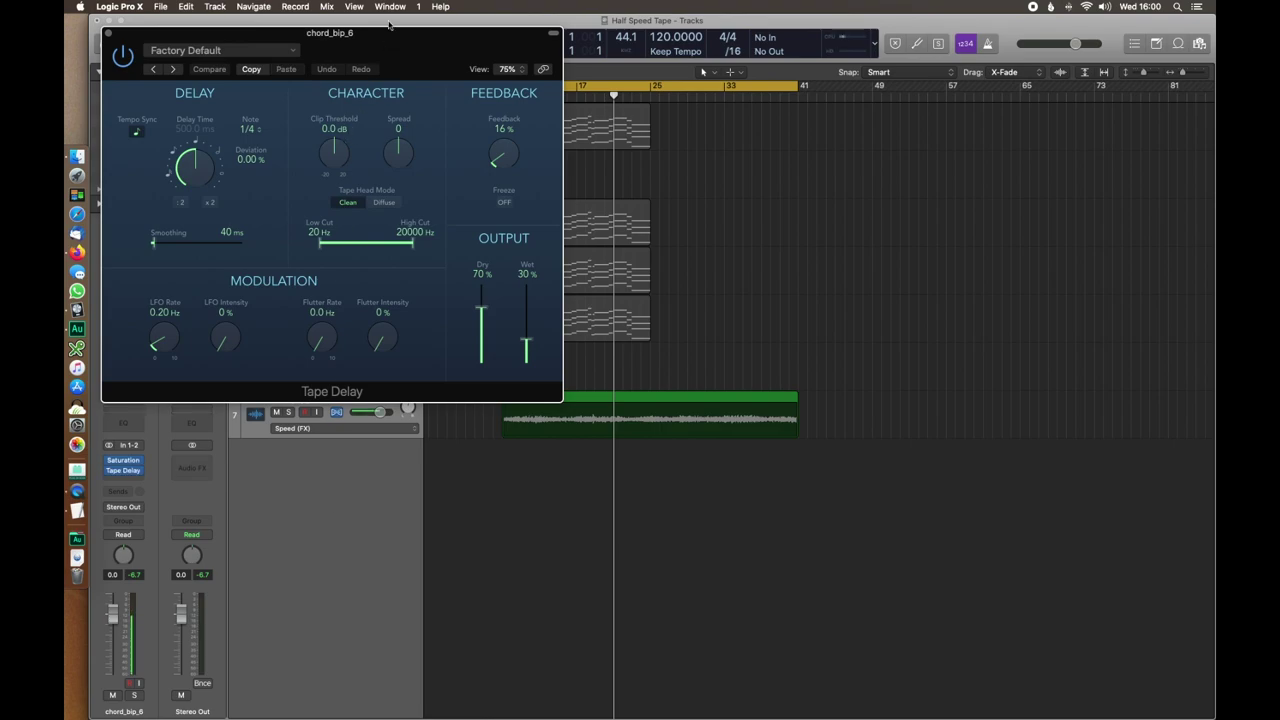
pyautogui.moveTo(363, 40); pyautogui.dragTo(866, 282)
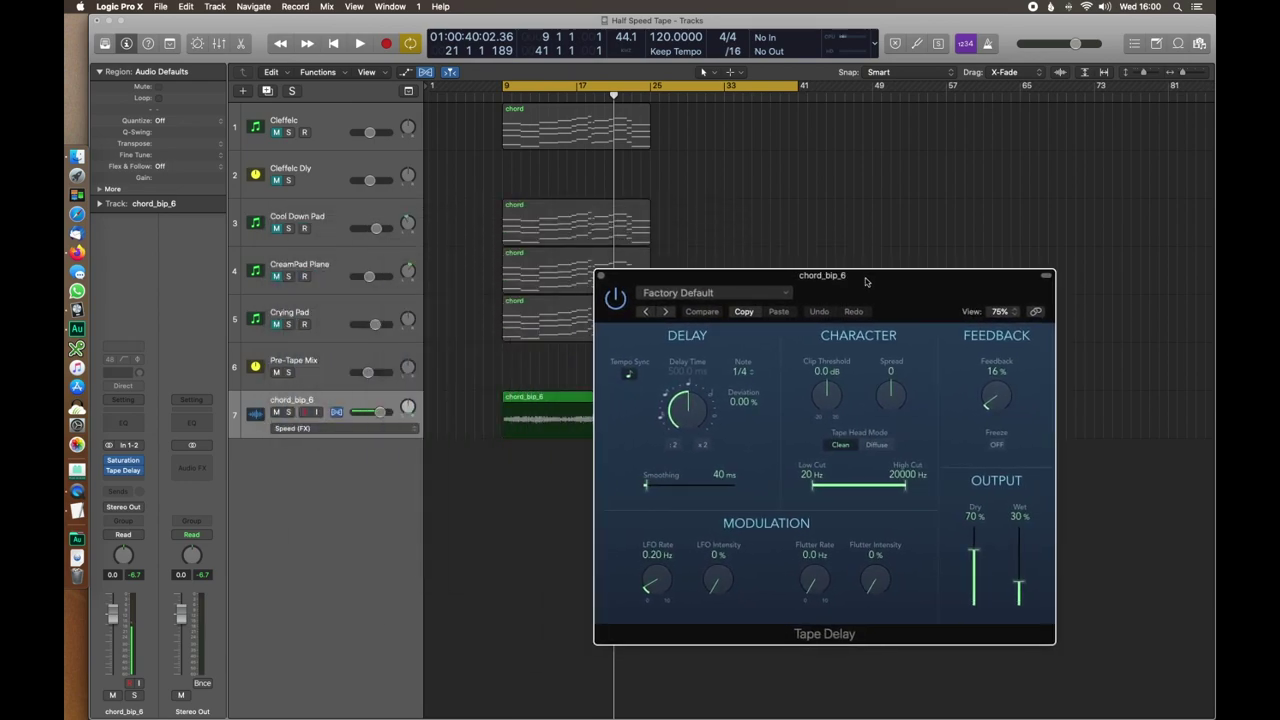
# Step: Make the Tape Delay unsynced and fully wet with 0 ms delay time, 0% dry, 100% wet and 0% feedback
pyautogui.click(629, 376)
pyautogui.moveTo(688, 406); pyautogui.dragTo(697, 434)
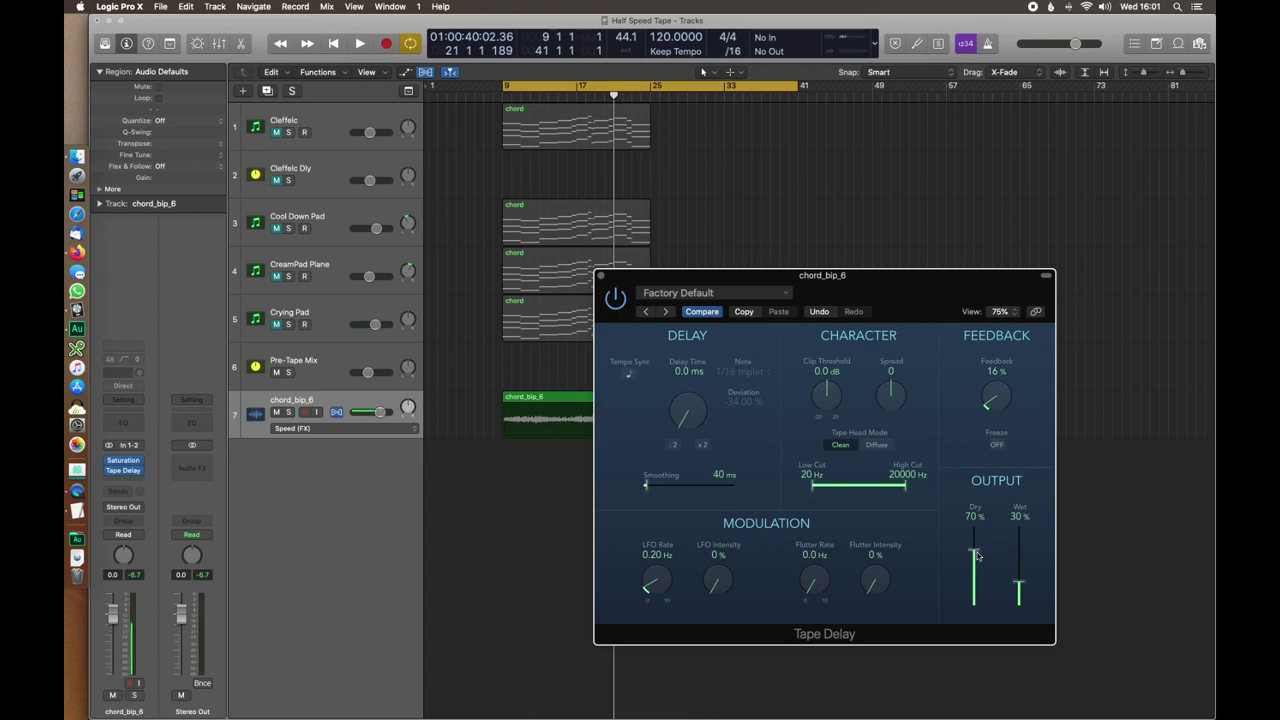
pyautogui.moveTo(977, 555); pyautogui.dragTo(980, 653)
pyautogui.moveTo(1021, 572); pyautogui.dragTo(1025, 507)
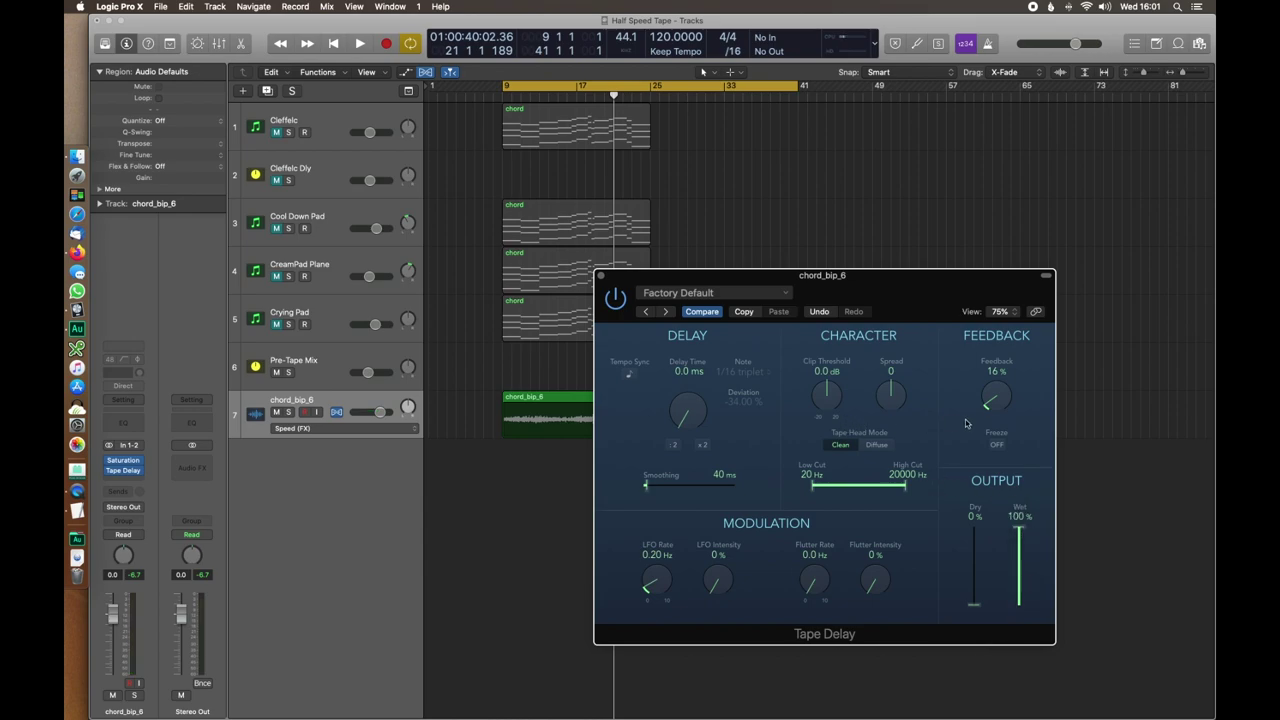
pyautogui.moveTo(998, 400); pyautogui.dragTo(1003, 424)
# Step: Set the Tape Delay's clip threshold to -9.0 dB and reset its spread to 0 while the track plays
pyautogui.moveTo(853, 283); pyautogui.dragTo(484, 219)
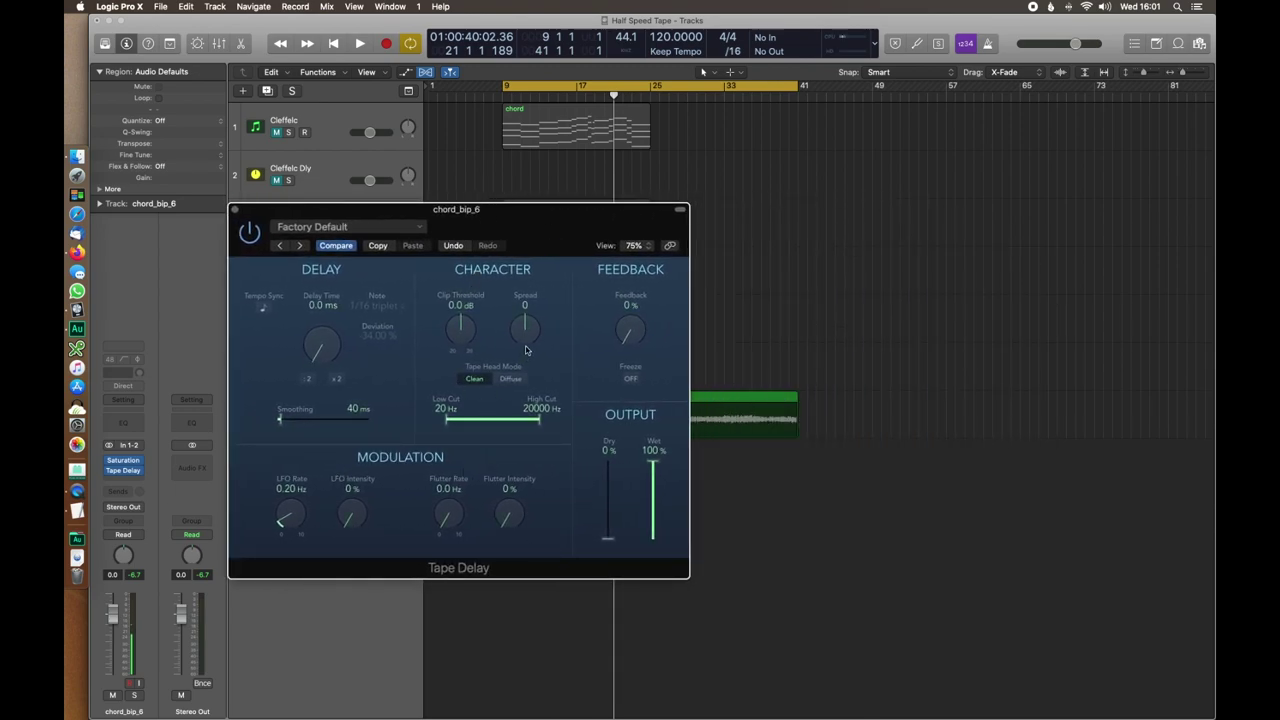
pyautogui.press('space')
pyautogui.moveTo(467, 332); pyautogui.dragTo(462, 407)
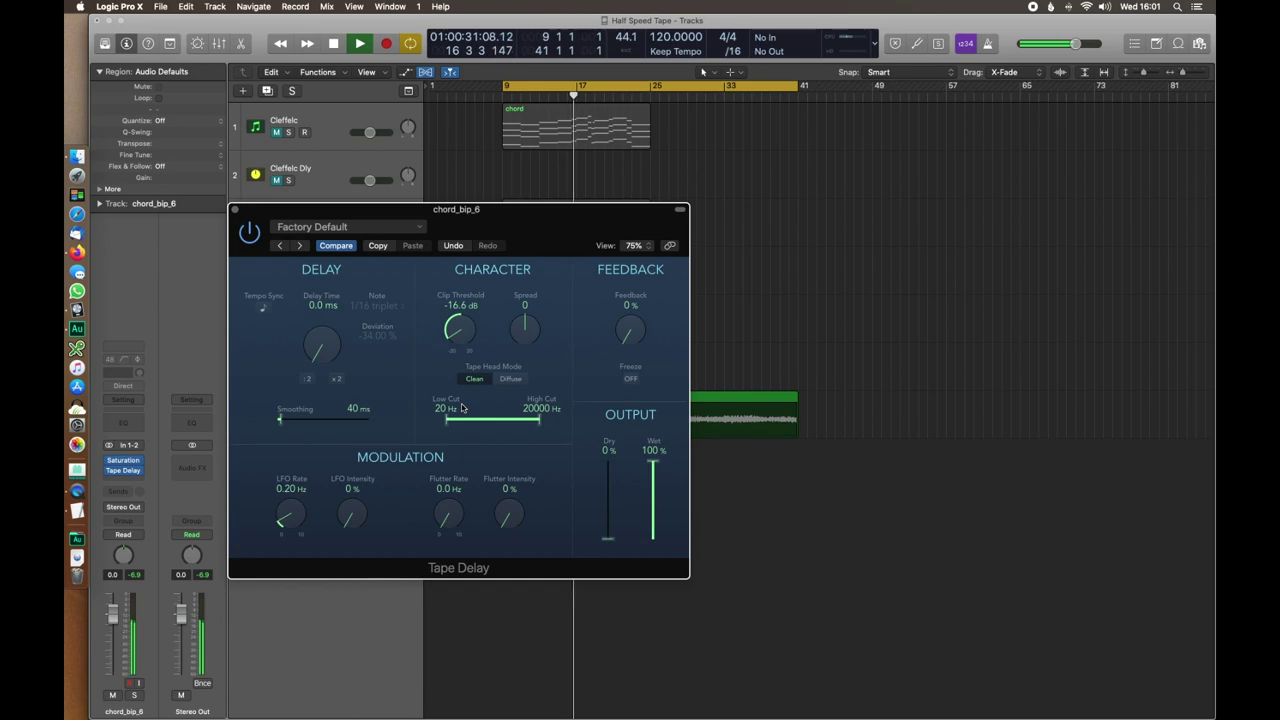
pyautogui.moveTo(462, 407); pyautogui.dragTo(471, 371)
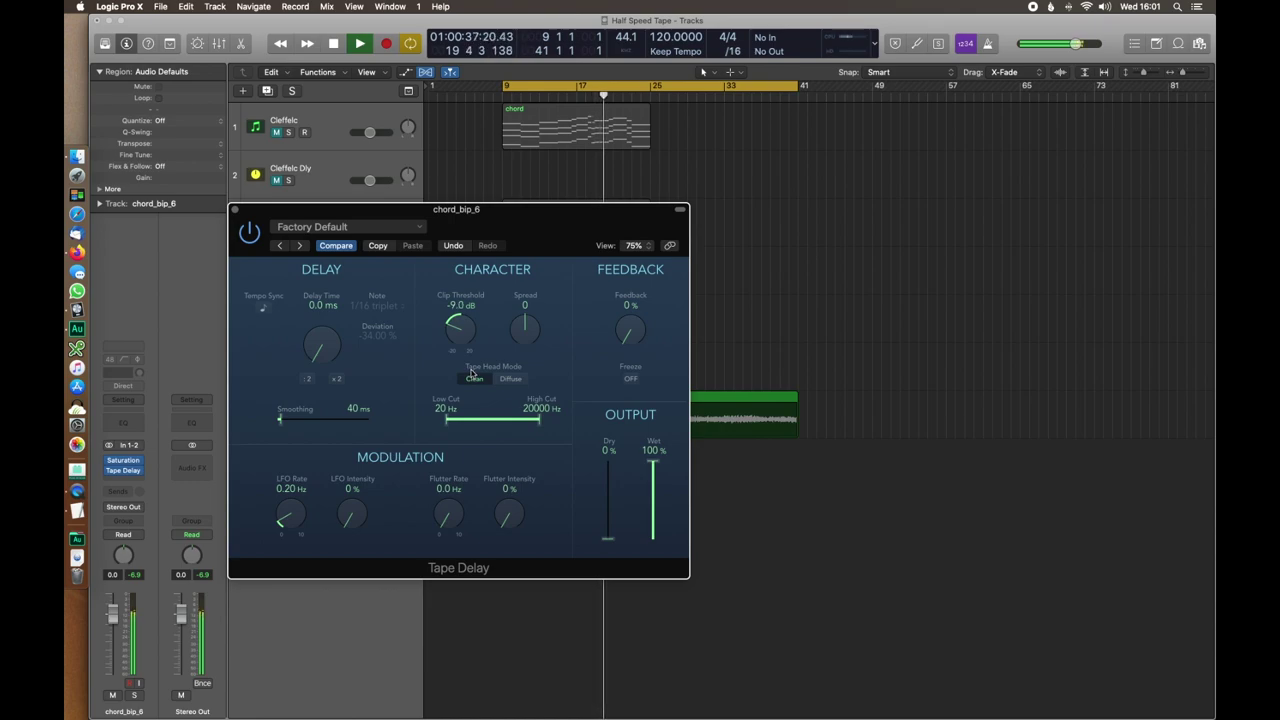
pyautogui.moveTo(528, 329)
pyautogui.mouseDown()
pyautogui.moveTo(520, 401)
pyautogui.moveTo(520, 251)
pyautogui.moveTo(517, 325)
pyautogui.mouseUp()
pyautogui.keyDown('alt'); pyautogui.click(517, 327); pyautogui.keyUp('alt')
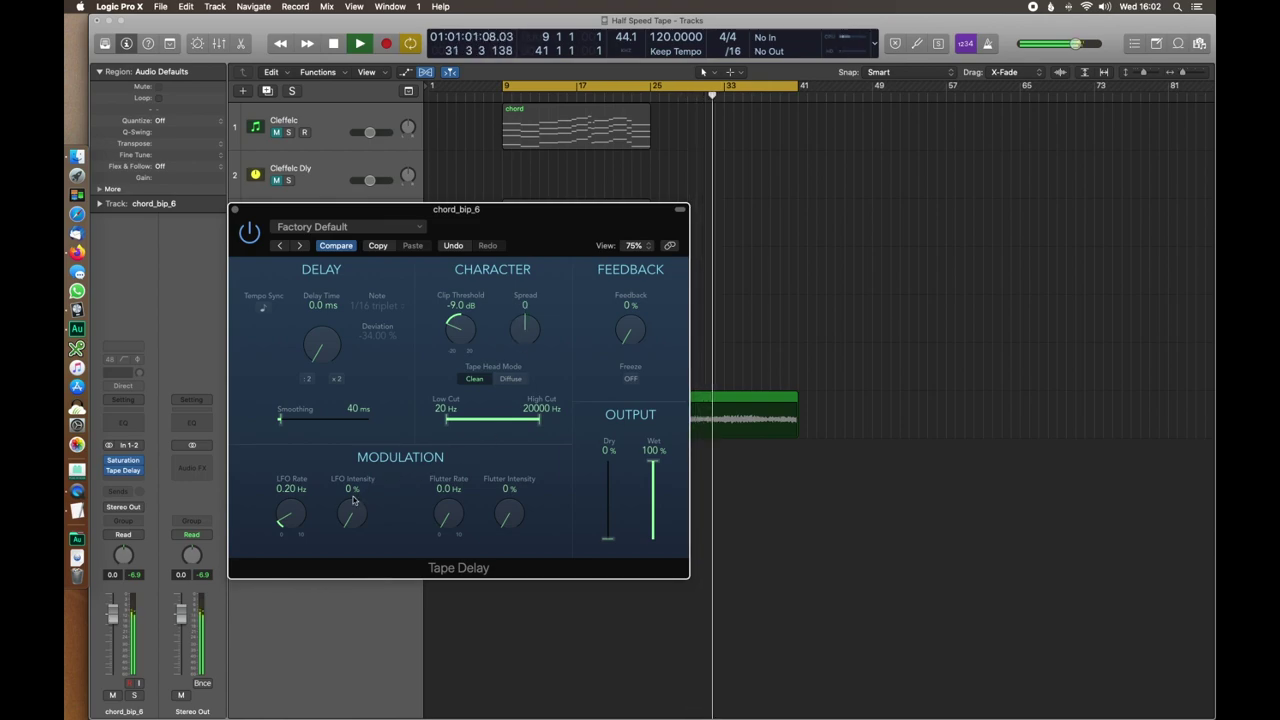
# Step: Set the Tape Delay's LFO rate to 0.76 Hz and LFO intensity to 32%
pyautogui.moveTo(358, 517); pyautogui.dragTo(368, 379)
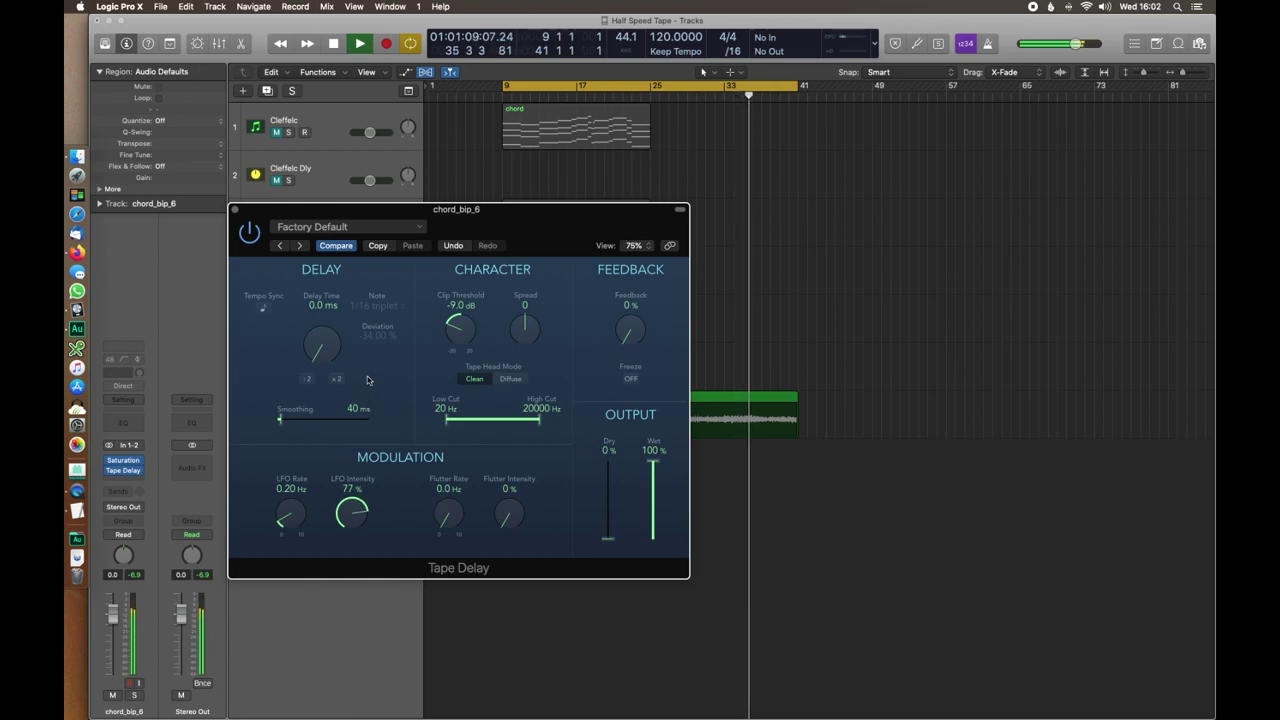
pyautogui.moveTo(304, 523); pyautogui.dragTo(319, 467)
pyautogui.moveTo(352, 516); pyautogui.dragTo(361, 617)
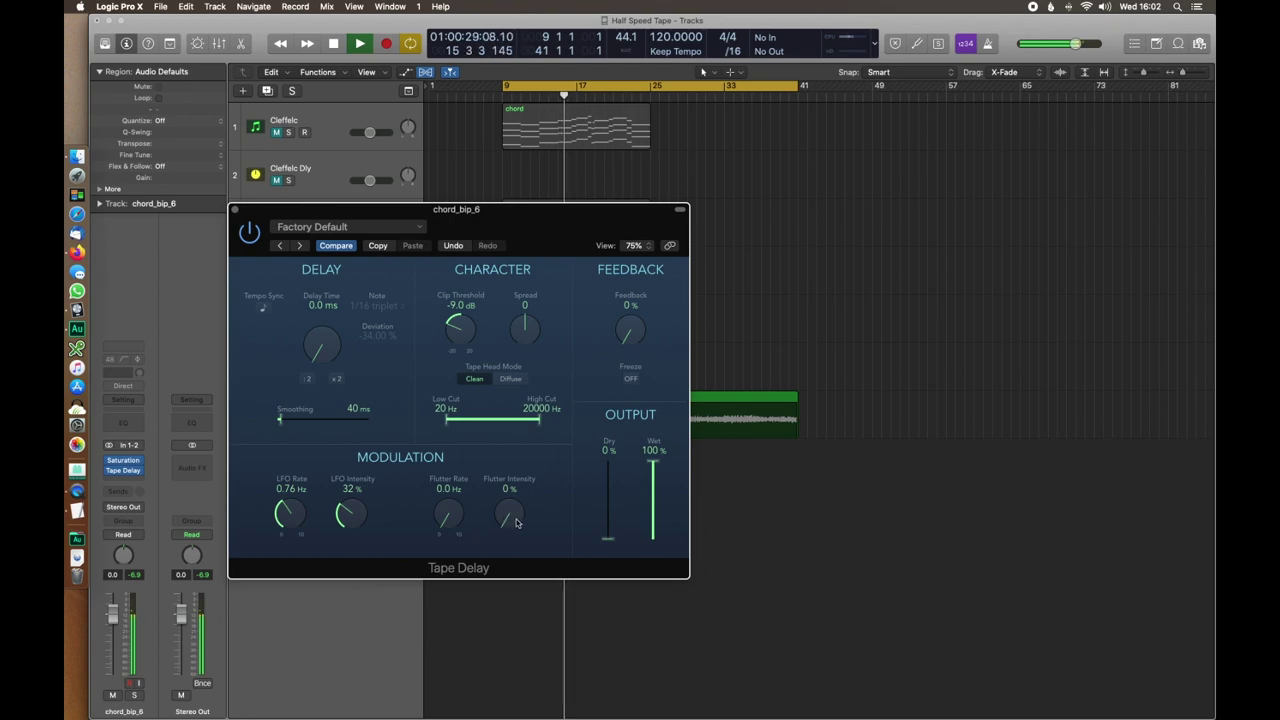
# Step: Set the Tape Delay's flutter rate to about 1.3 Hz and flutter intensity to about 26%
pyautogui.moveTo(517, 522); pyautogui.dragTo(516, 490)
pyautogui.moveTo(448, 512); pyautogui.dragTo(456, 396)
pyautogui.moveTo(454, 517); pyautogui.dragTo(447, 571)
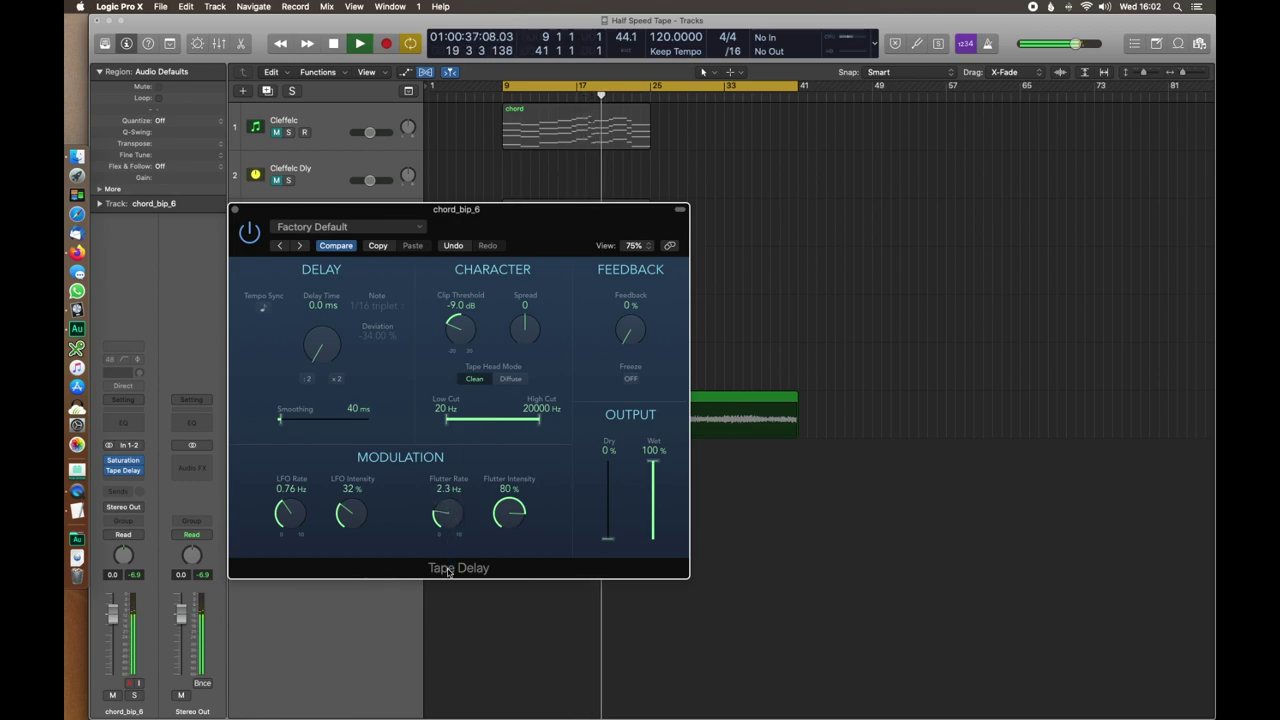
pyautogui.moveTo(454, 518); pyautogui.dragTo(453, 532)
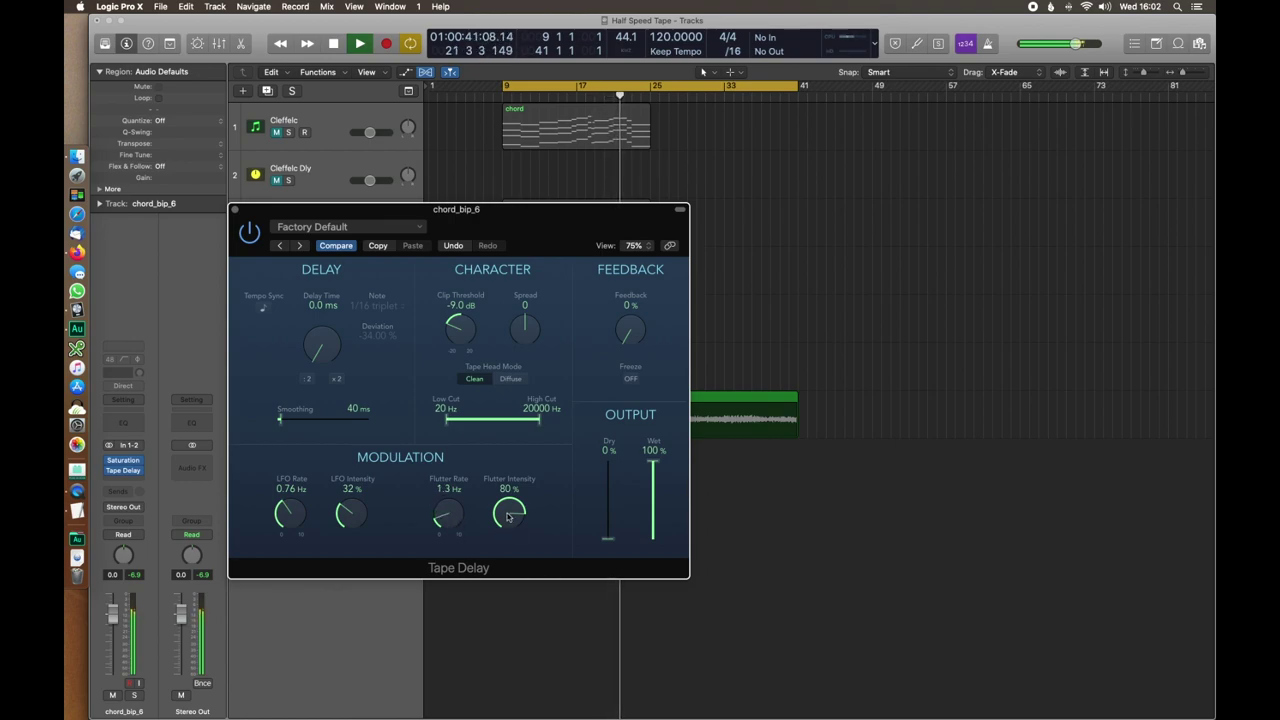
pyautogui.moveTo(509, 516); pyautogui.dragTo(506, 542)
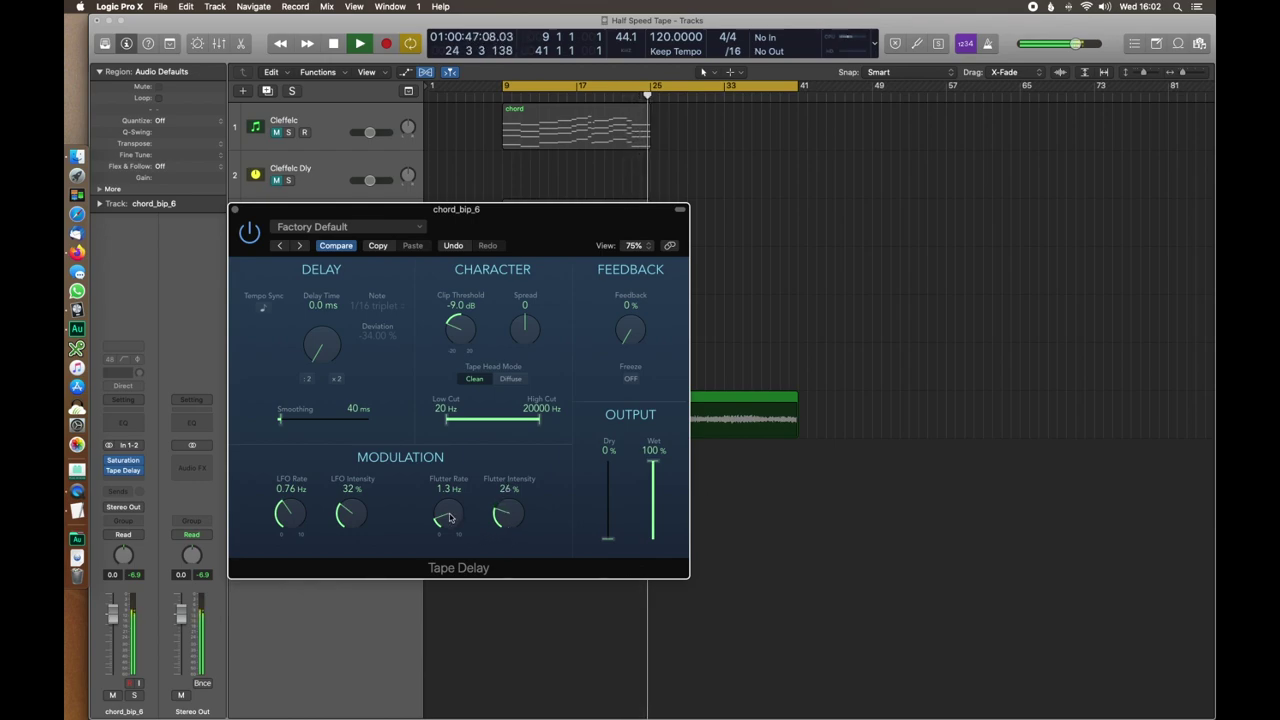
pyautogui.moveTo(450, 518); pyautogui.dragTo(506, 529)
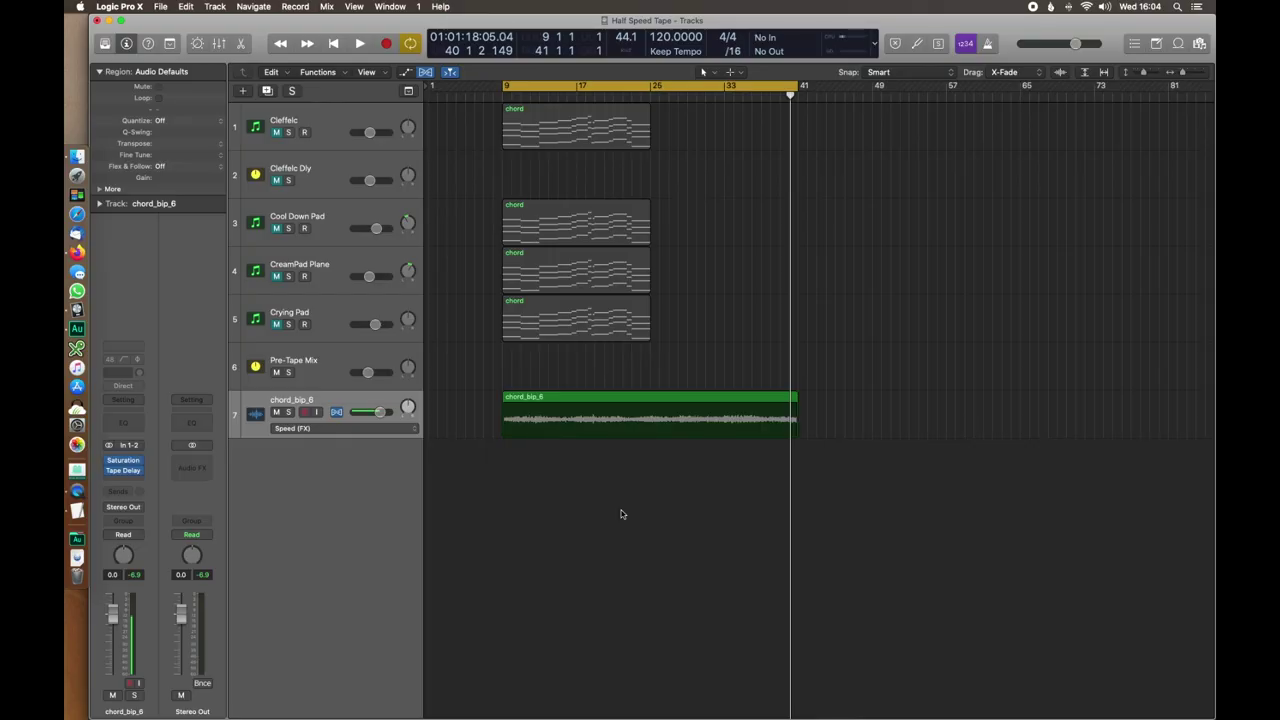
# Step: Insert a Tremolo modulation effect after the Tape Delay on the chord_bip_6 track
pyautogui.click(141, 481)
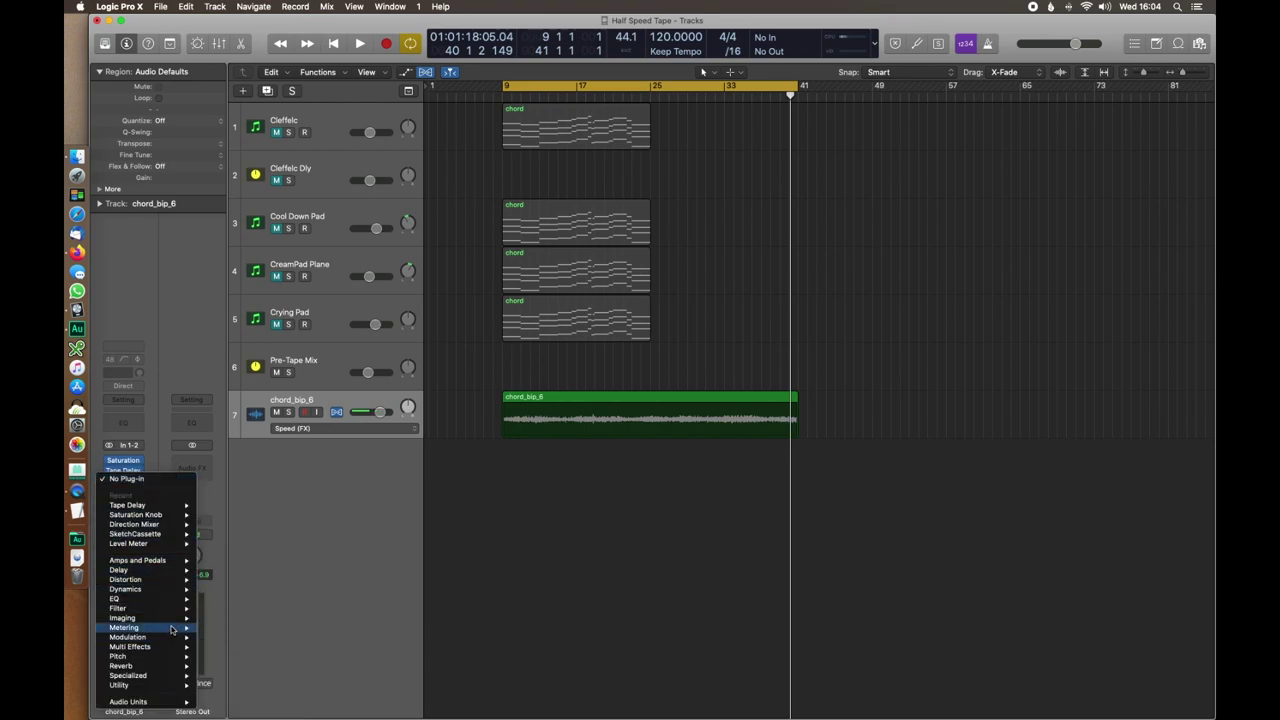
pyautogui.moveTo(172, 637)
pyautogui.moveTo(258, 710)
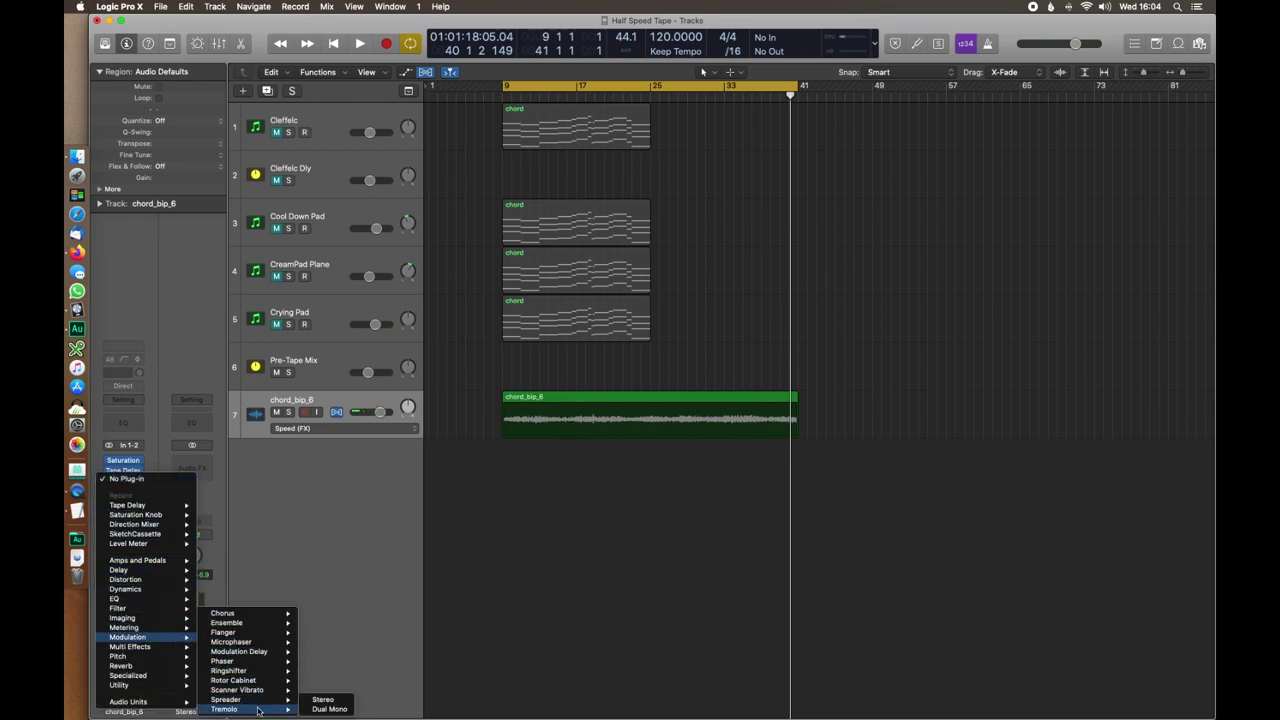
pyautogui.click(327, 709)
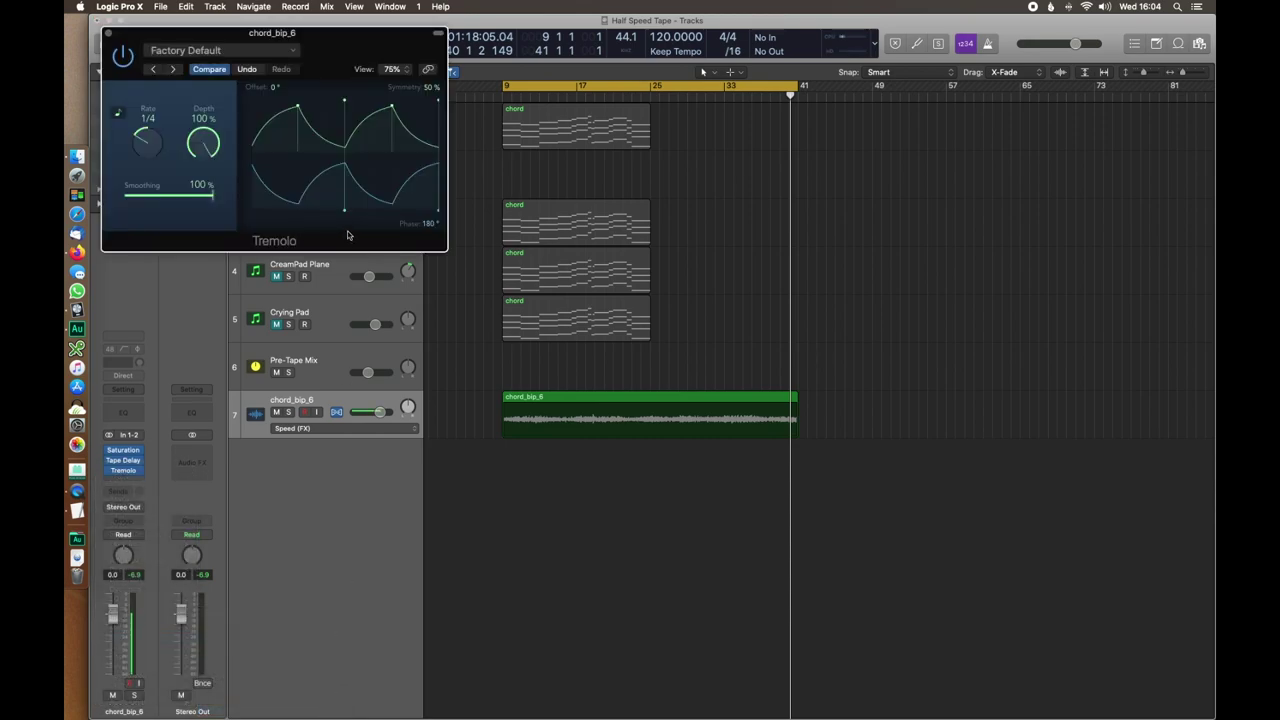
# Step: Set the Tremolo's phase to 0°, smoothing to 0%, depth to 29% and unsynced rate to 0.91 Hz
pyautogui.moveTo(345, 214); pyautogui.dragTo(391, 217)
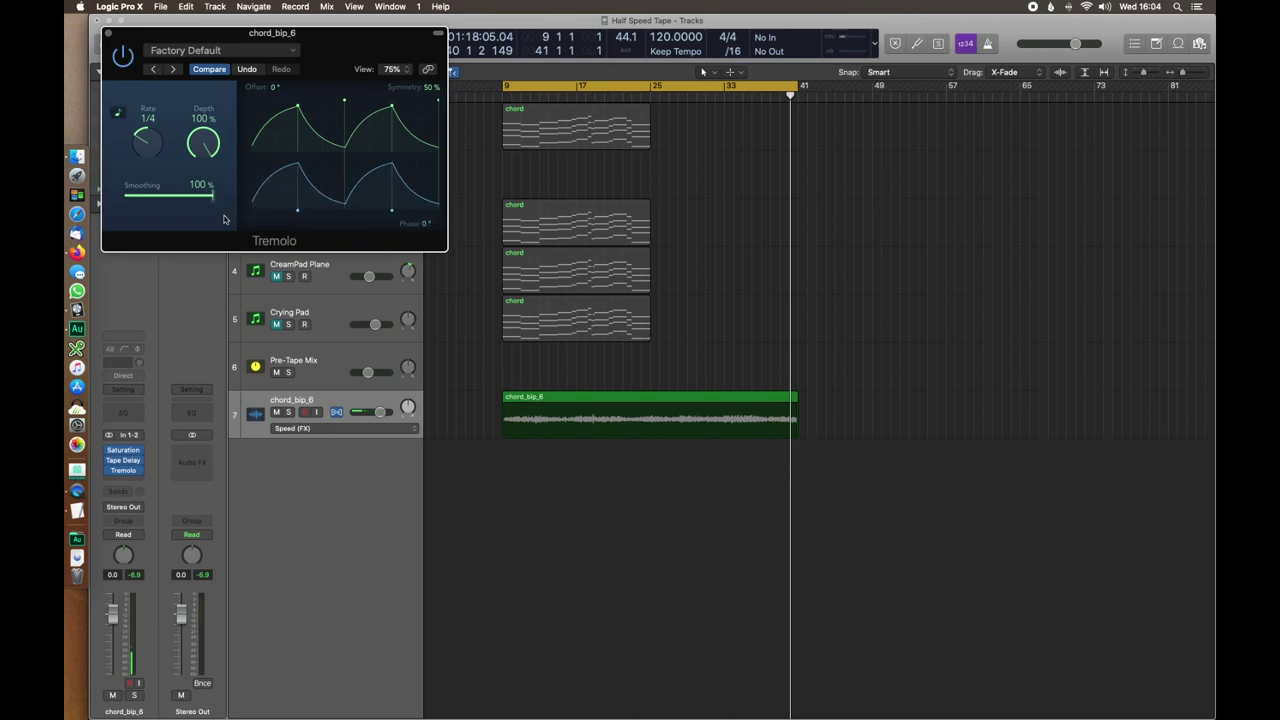
pyautogui.moveTo(213, 199); pyautogui.dragTo(127, 200)
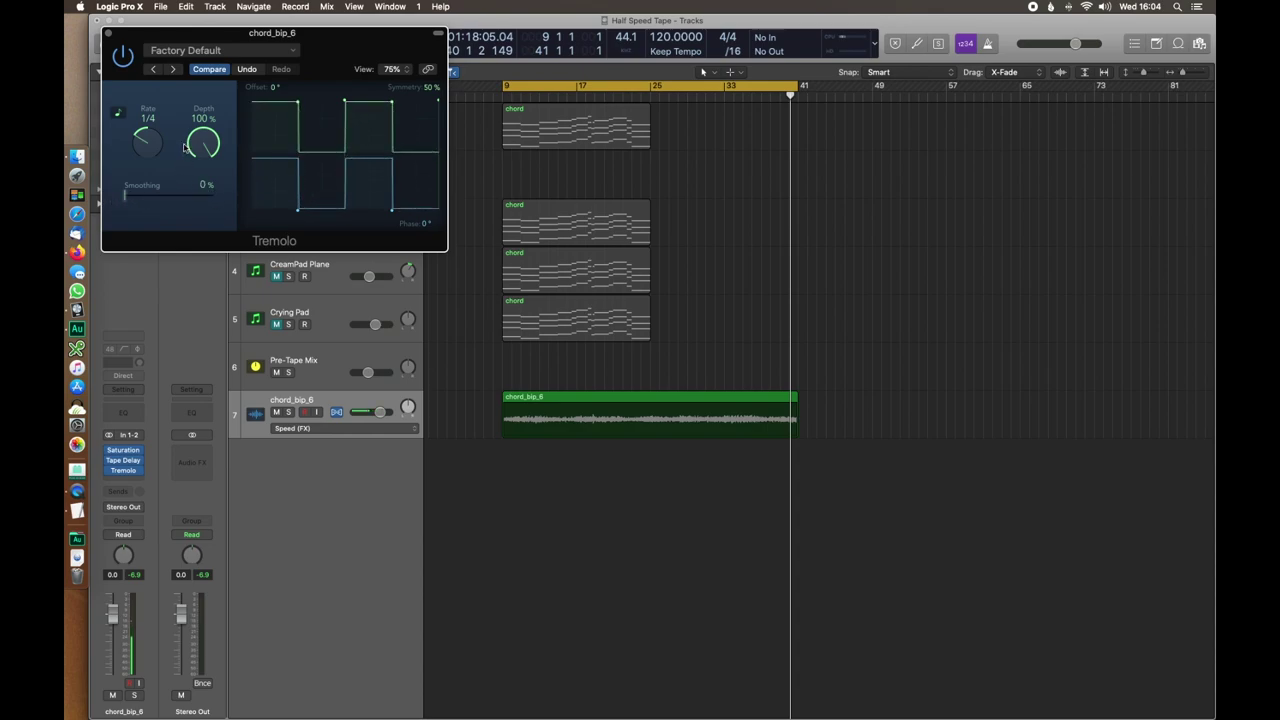
pyautogui.moveTo(199, 145); pyautogui.dragTo(206, 271)
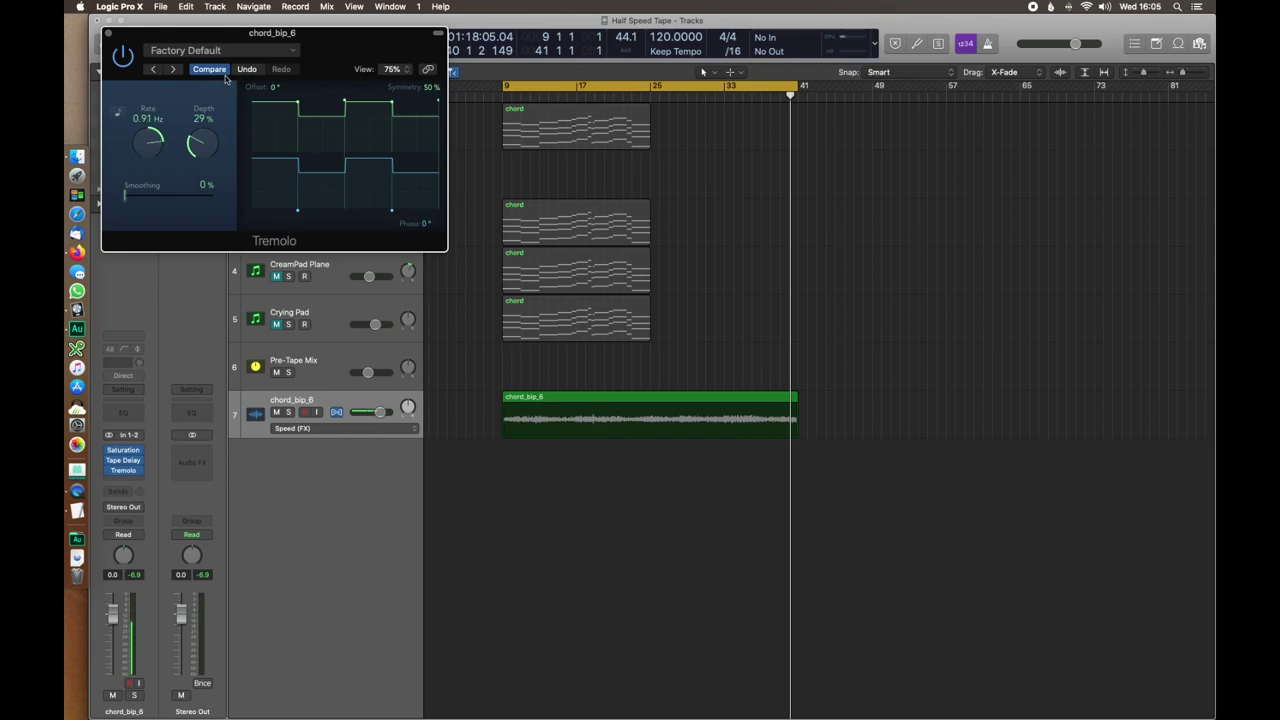
# Step: Switch the chord_bip_6 track to Latch automation and show the automation lanes, keeping the Tremolo controls clear of the tracks
pyautogui.click(135, 537)
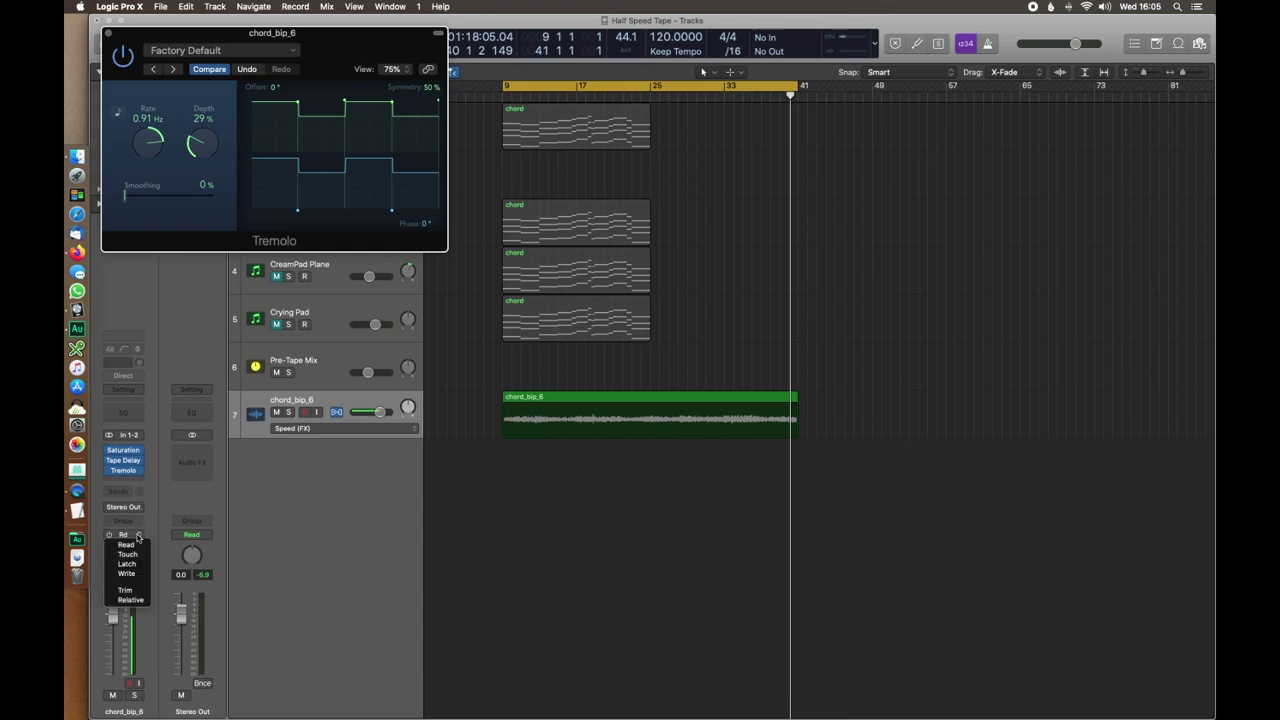
pyautogui.click(134, 565)
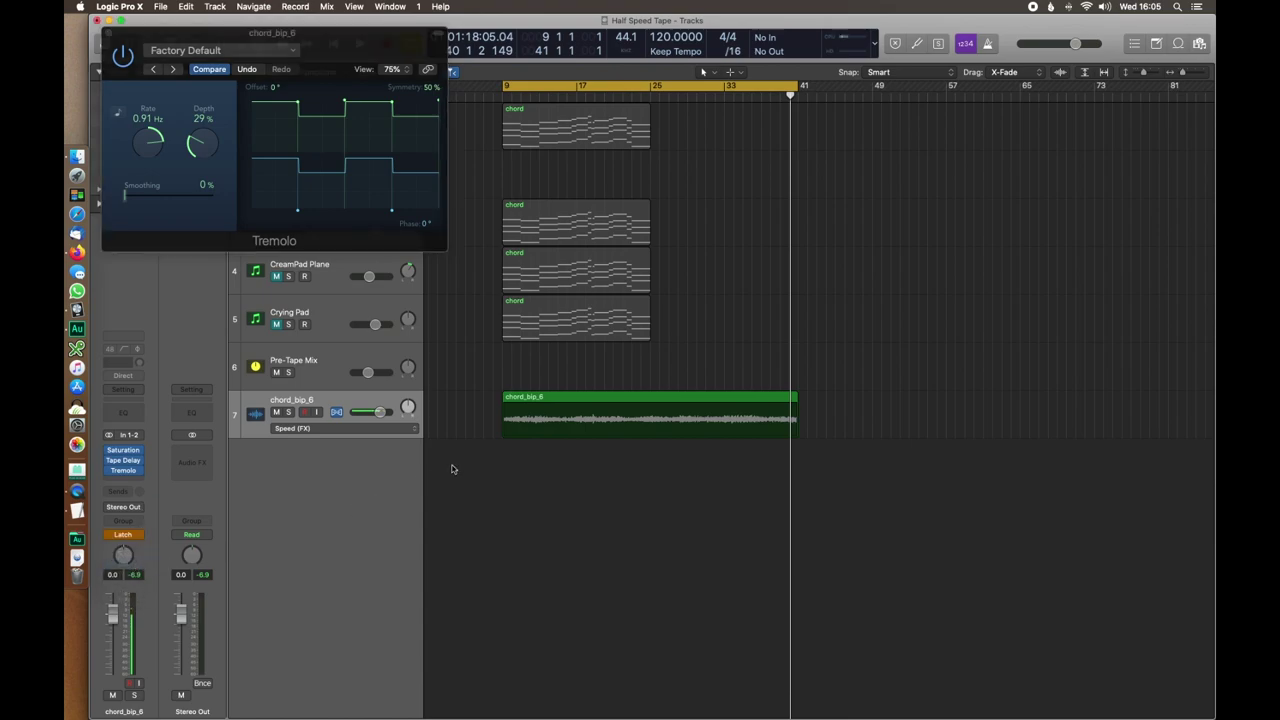
pyautogui.moveTo(320, 38); pyautogui.dragTo(664, 471)
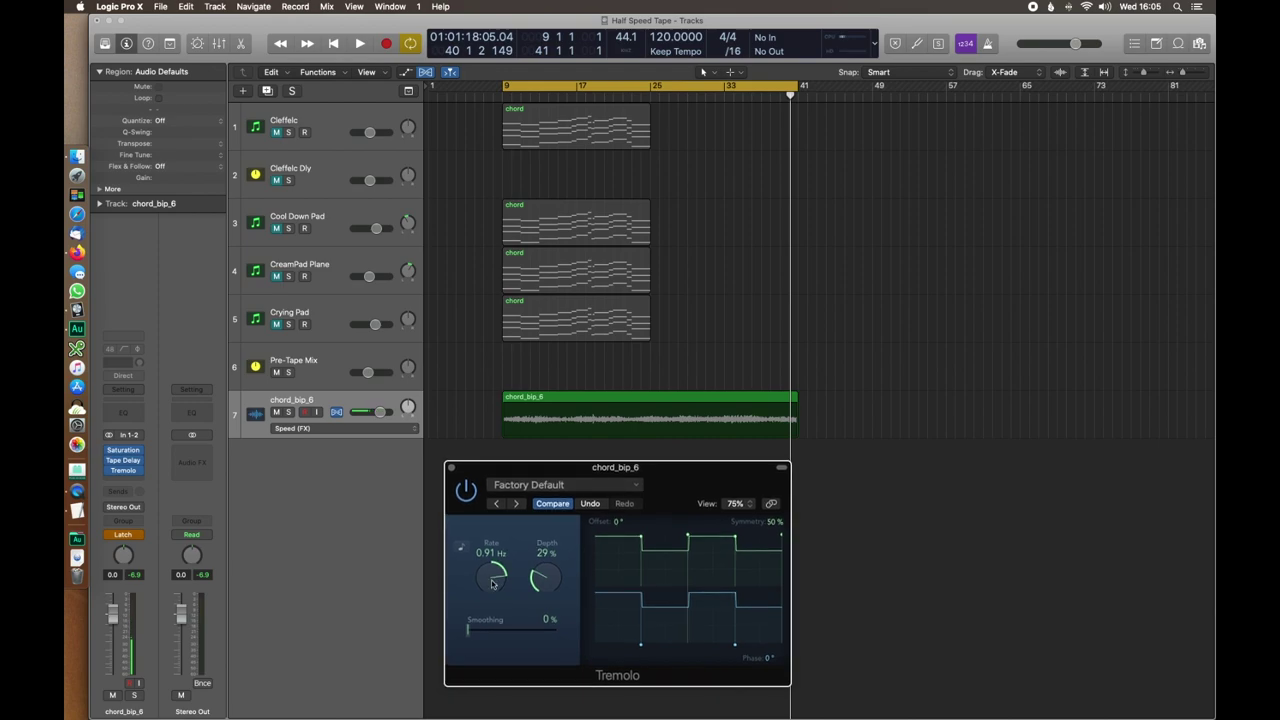
pyautogui.press('a')
pyautogui.moveTo(676, 479); pyautogui.dragTo(1003, 189)
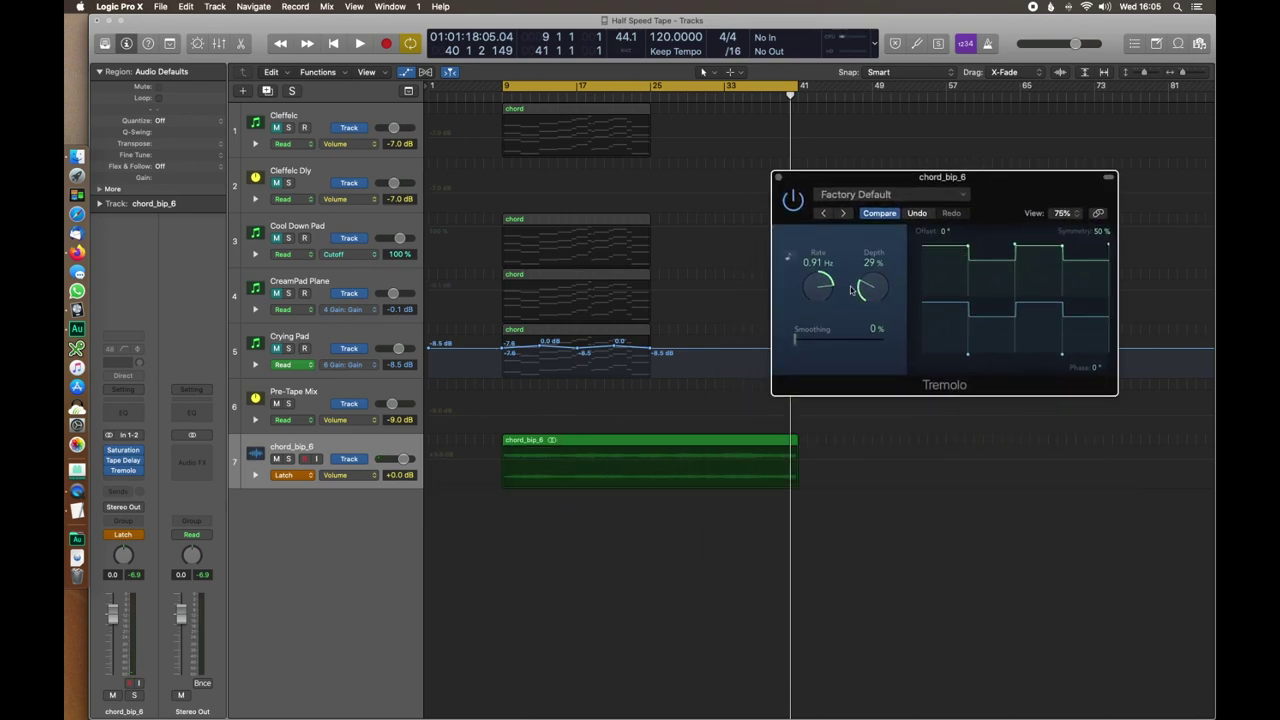
# Step: Record constantly varying Tremolo rate automation over the whole chord_bip_6 region, return the track to Read and play it back
pyautogui.press('space')
pyautogui.moveTo(818, 289); pyautogui.dragTo(825, 288)
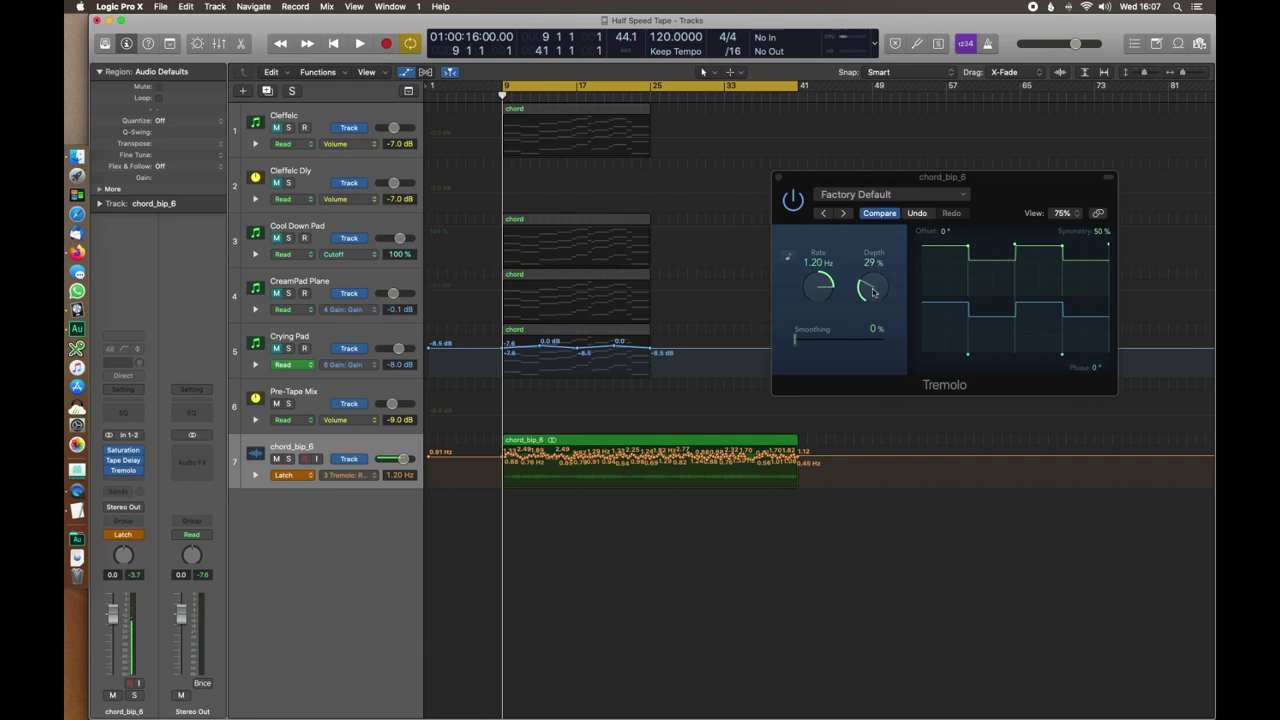
pyautogui.click(299, 476)
pyautogui.click(285, 454)
pyautogui.press('space')
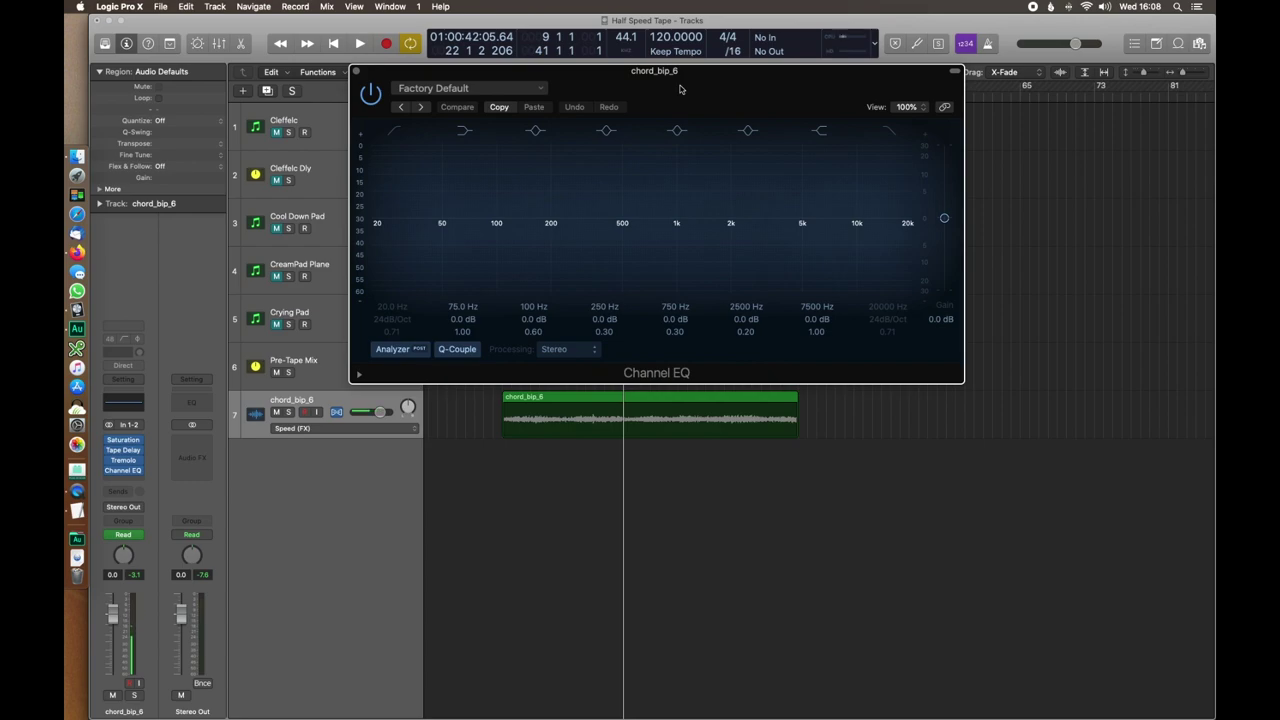
# Step: Enable the Channel EQ's low cut on chord_bip_6 and raise its frequency to about 74 Hz during playback
pyautogui.moveTo(623, 73); pyautogui.dragTo(742, 64)
pyautogui.press('space')
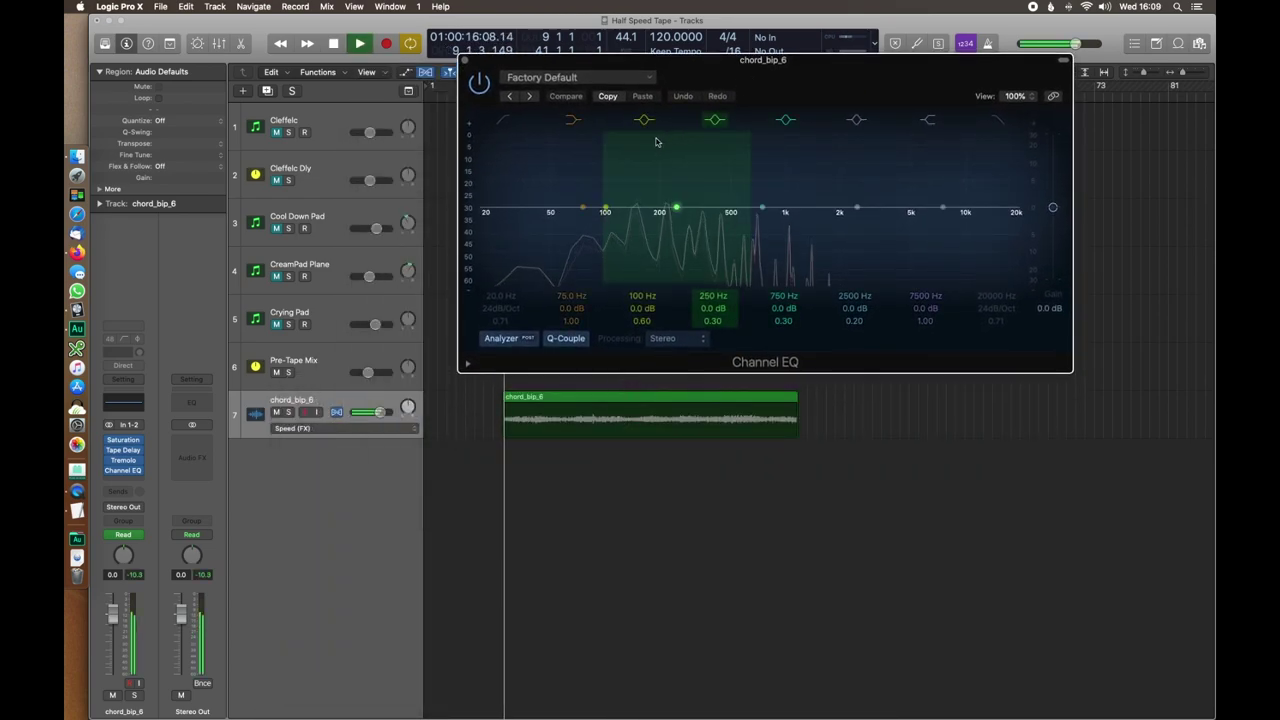
pyautogui.click(505, 121)
pyautogui.moveTo(516, 305); pyautogui.dragTo(516, 257)
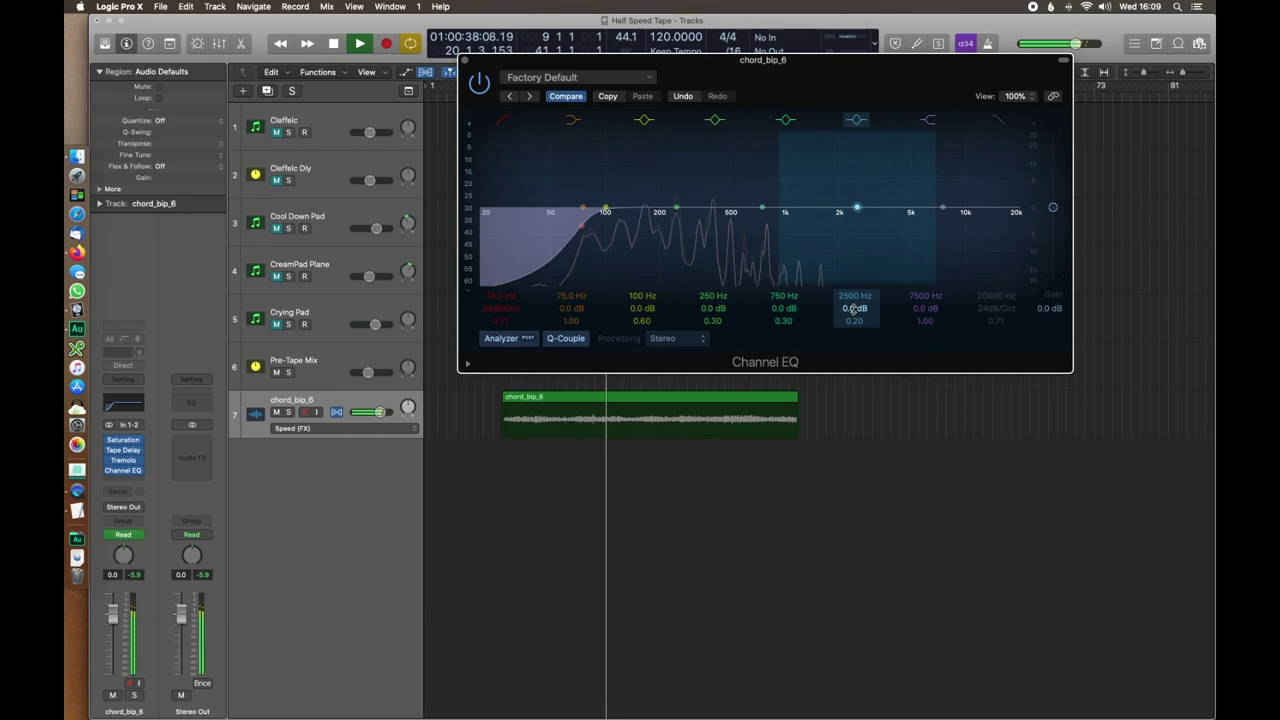
# Step: Cut the EQ's 2500 Hz band by 2.0 dB with a Q of 0.54 and adjust the 250 Hz band's gain
pyautogui.moveTo(853, 308)
pyautogui.mouseDown()
pyautogui.moveTo(855, 319)
pyautogui.moveTo(855, 299)
pyautogui.mouseUp()
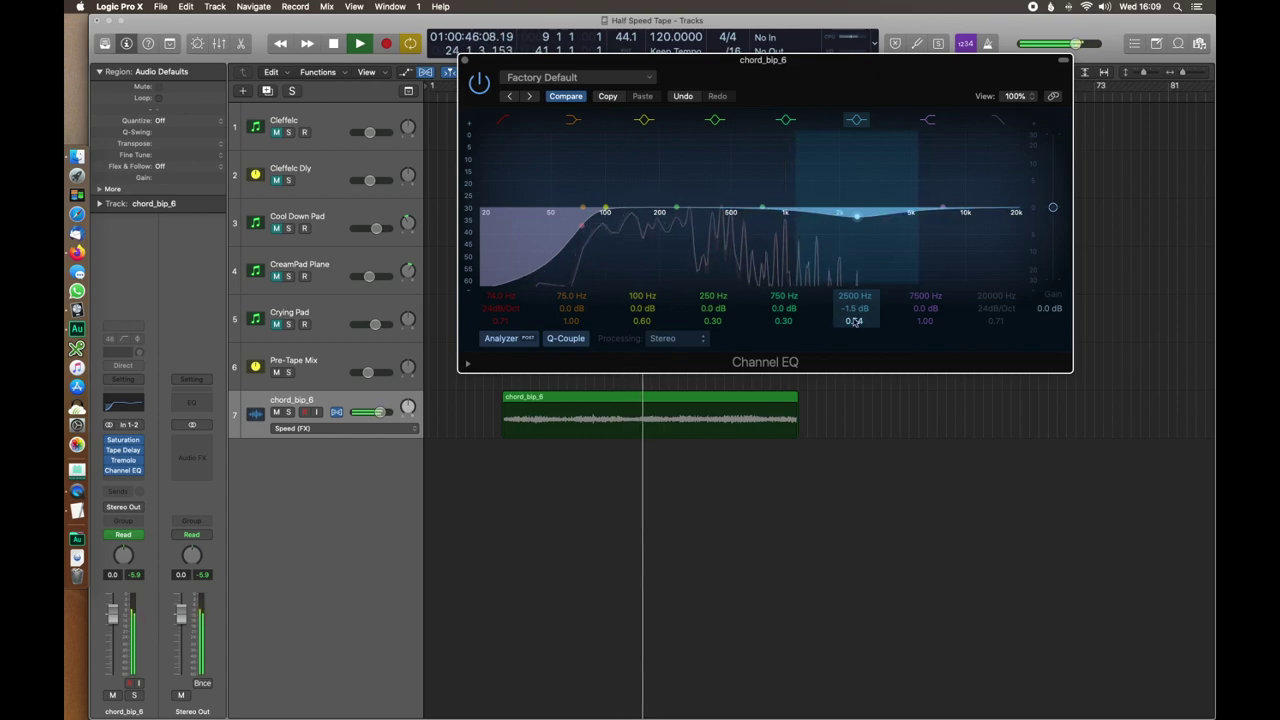
pyautogui.moveTo(855, 309); pyautogui.dragTo(855, 312)
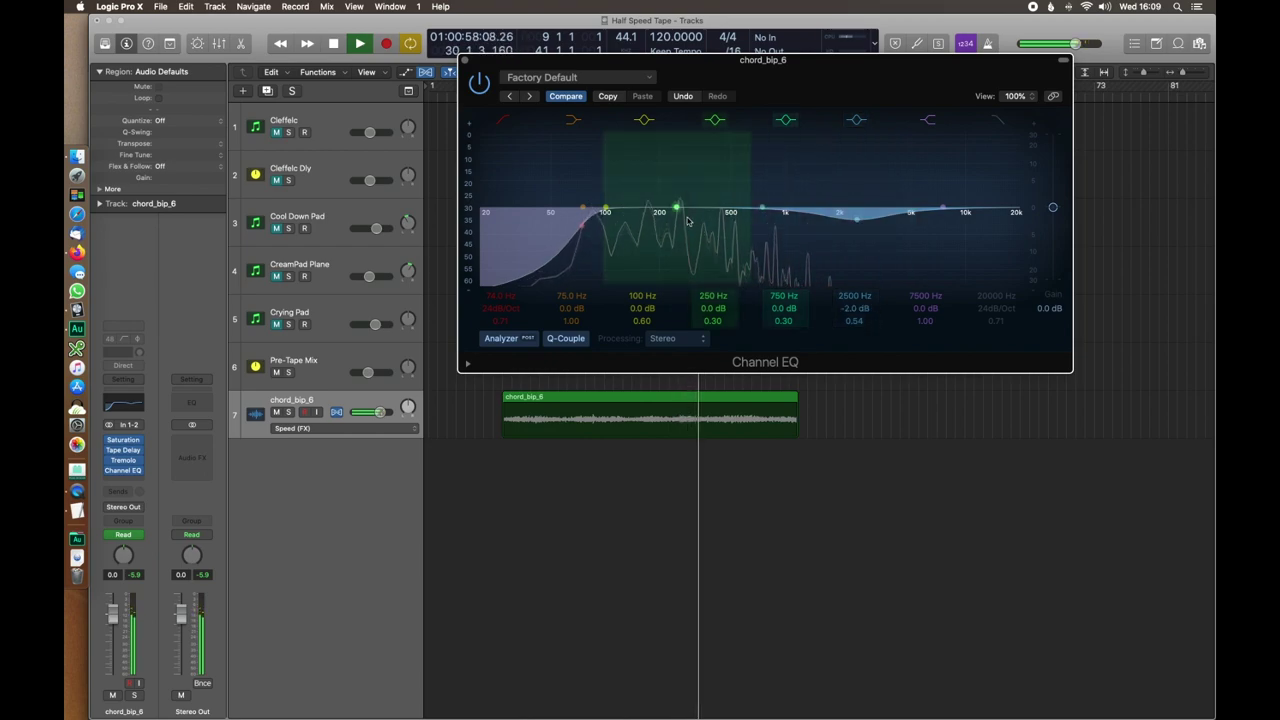
pyautogui.moveTo(714, 309)
pyautogui.mouseDown()
pyautogui.moveTo(715, 356)
pyautogui.moveTo(714, 307)
pyautogui.mouseUp()
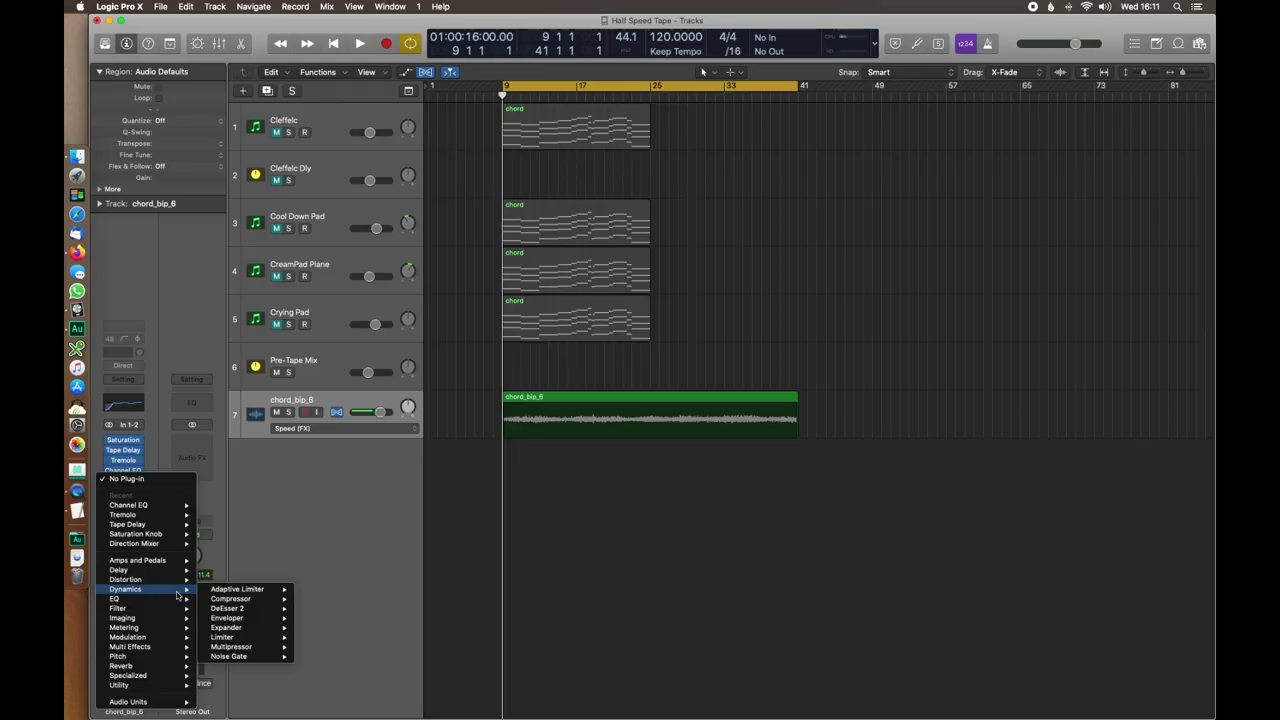
# Step: Insert a Compressor after the Channel EQ on the chord_bip_6 track
pyautogui.moveTo(252, 603)
pyautogui.click(318, 598)
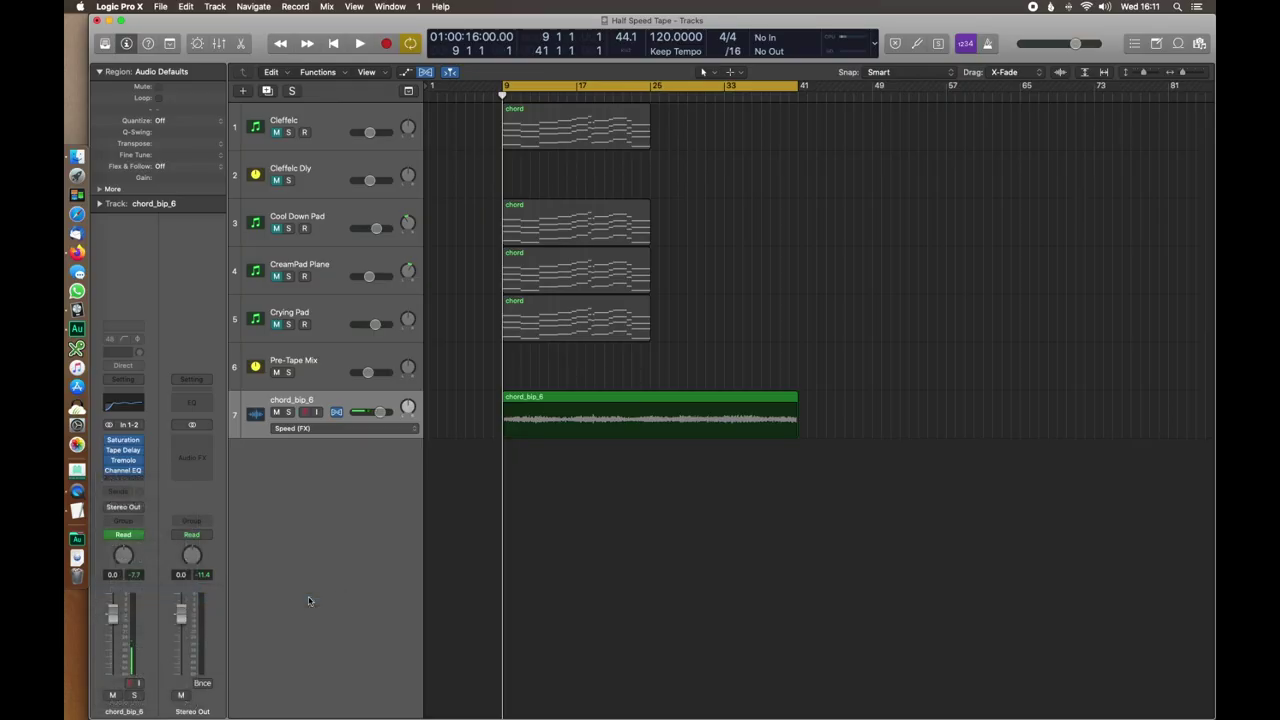
pyautogui.moveTo(472, 34); pyautogui.dragTo(643, 134)
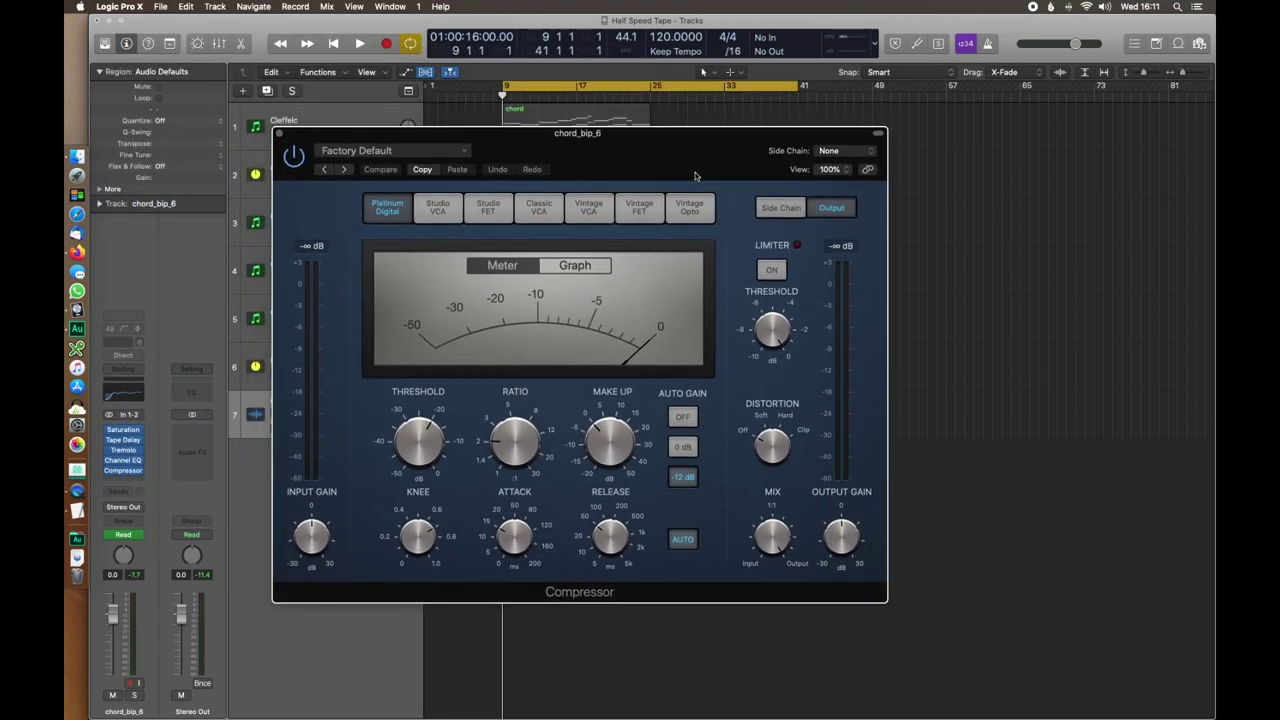
# Step: Turn off the Compressor's auto gain and auto release, and shorten its attack to about 3.5 ms
pyautogui.click(681, 419)
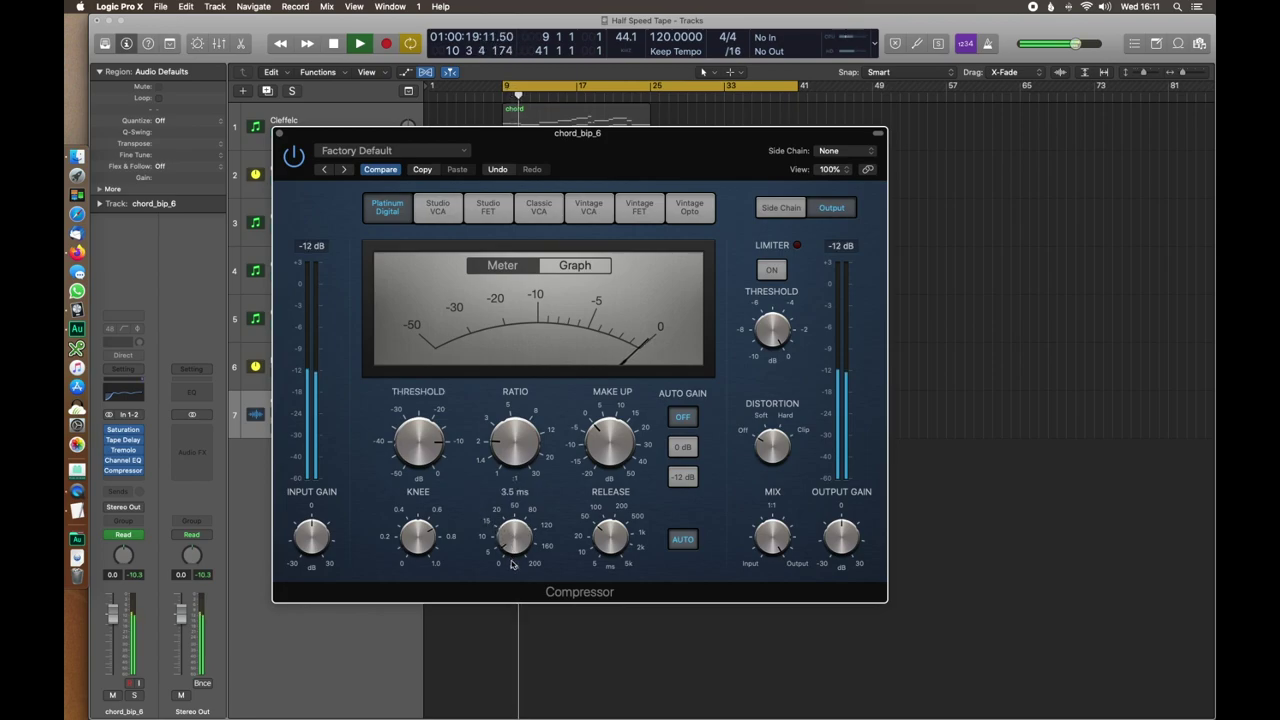
pyautogui.moveTo(511, 565); pyautogui.dragTo(511, 568)
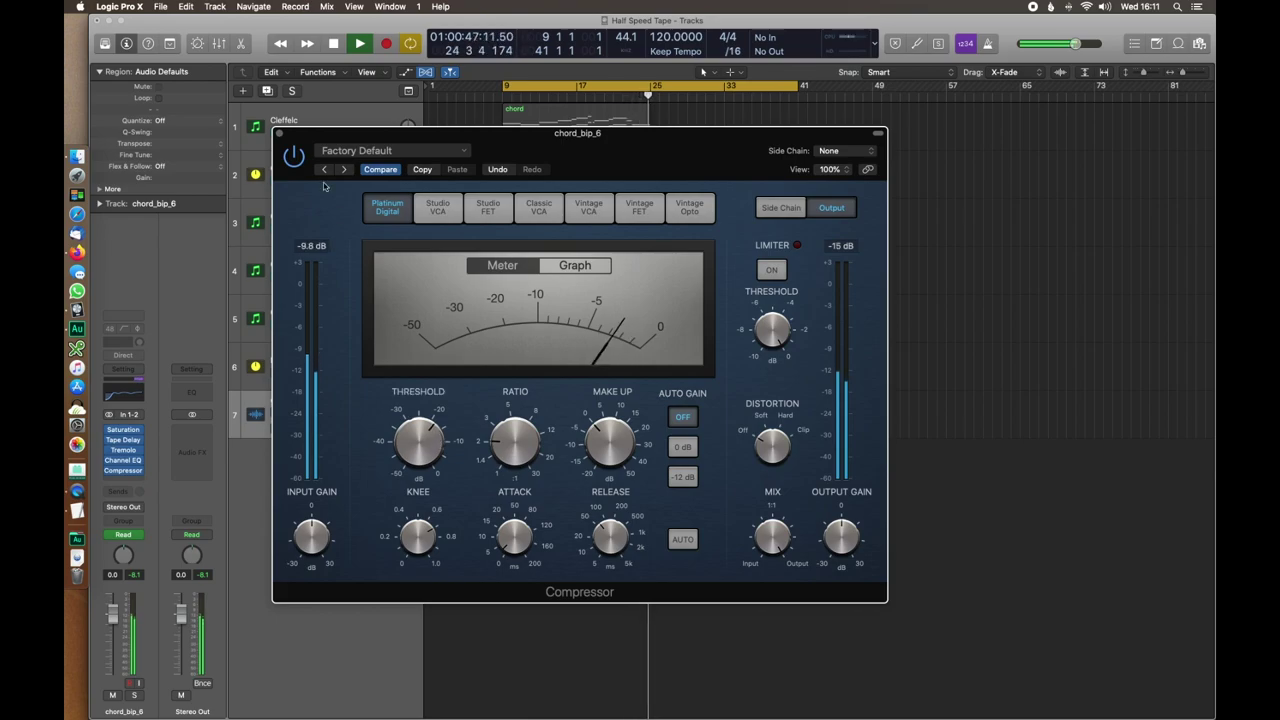
pyautogui.click(279, 133)
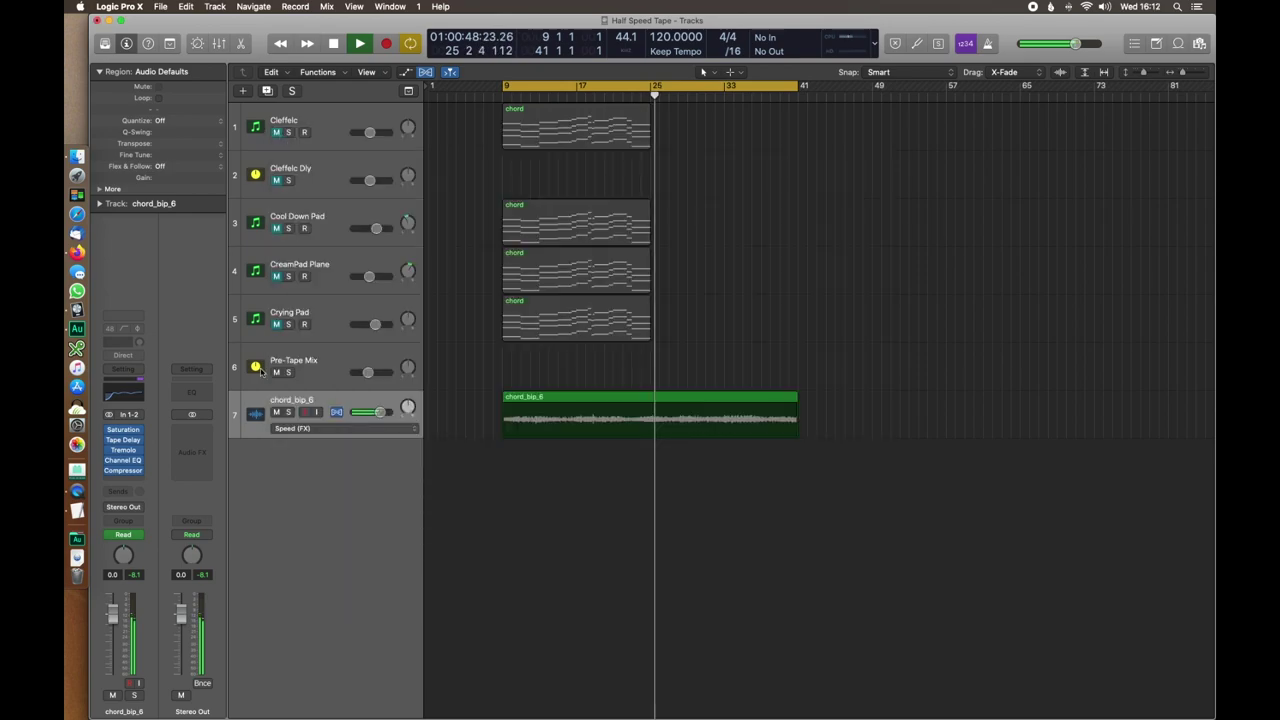
# Step: Insert the Xfer Records OTT plug-in in stereo after the Compressor on the chord_bip_6 track
pyautogui.click(123, 479)
pyautogui.moveTo(140, 702)
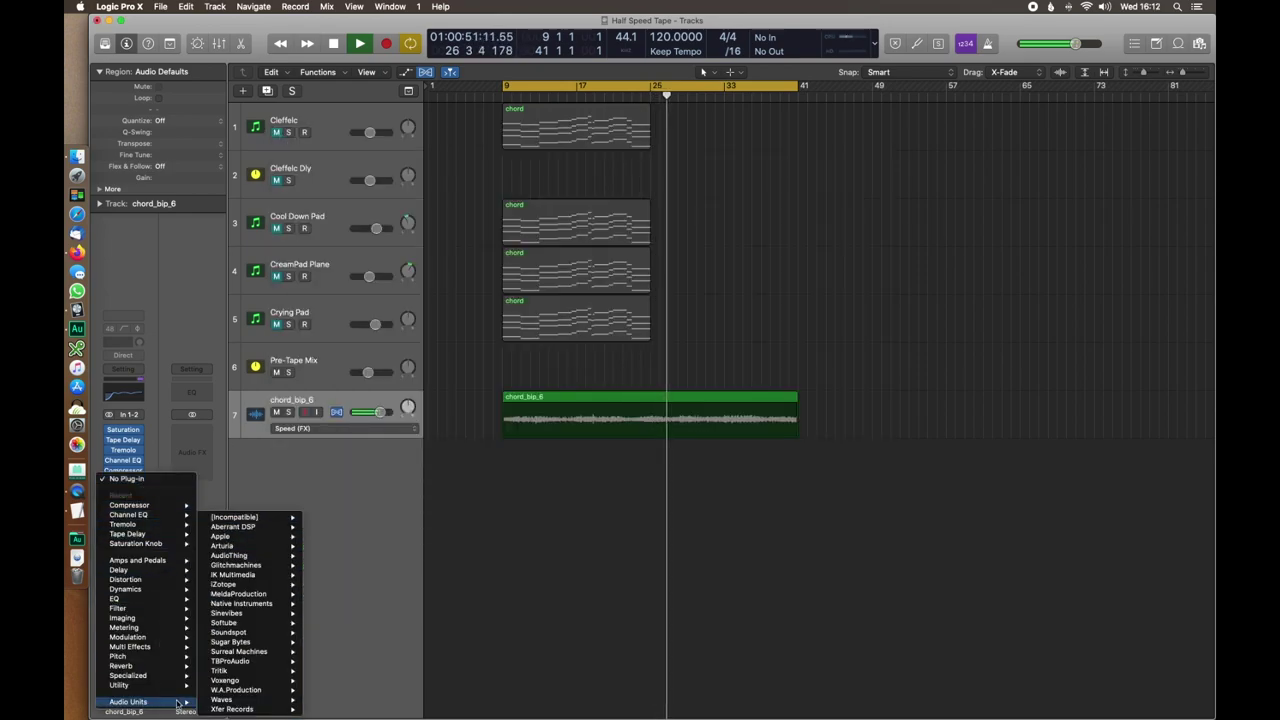
pyautogui.moveTo(250, 709)
pyautogui.moveTo(323, 710)
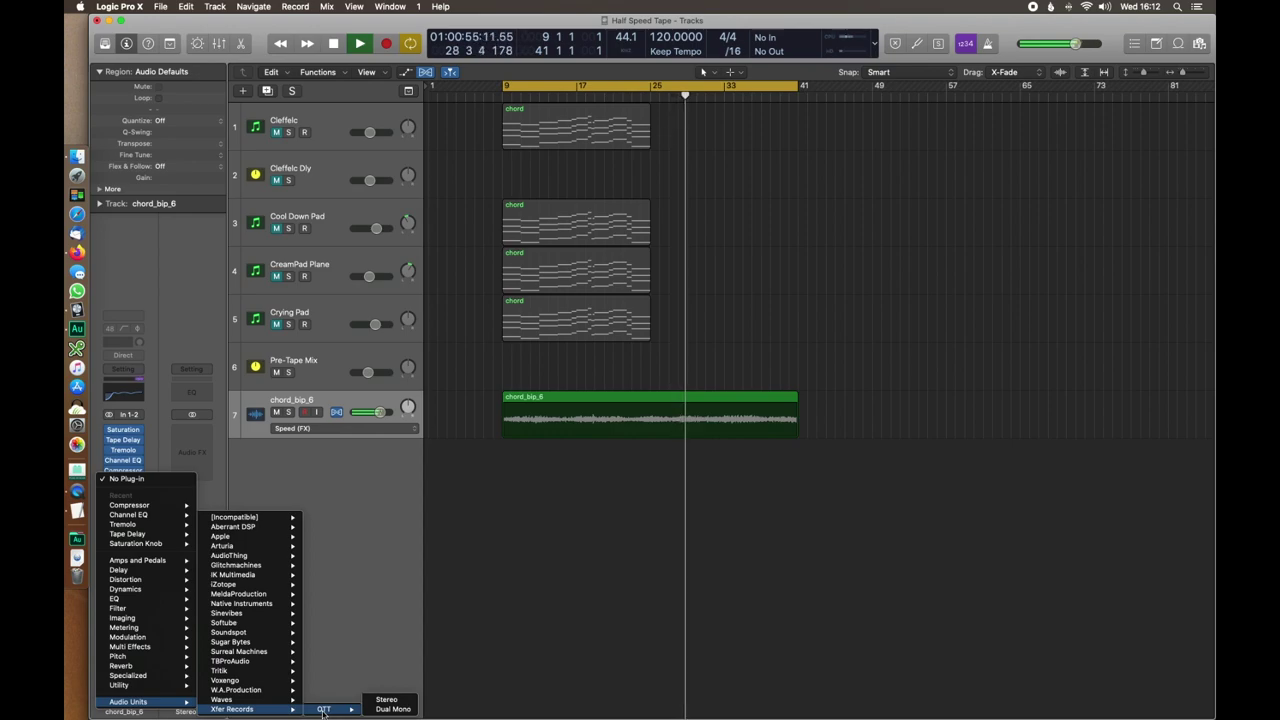
pyautogui.click(390, 700)
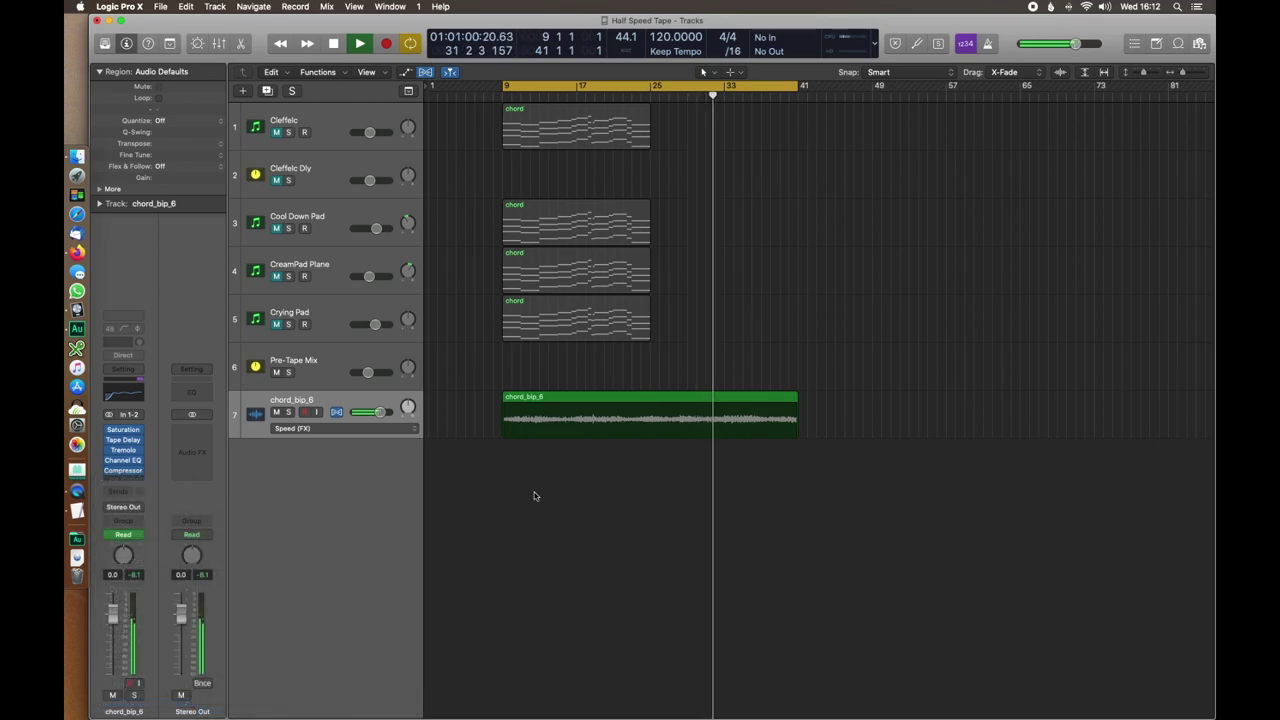
# Step: Set OTT's depth to 40%, upward compression to 40% and downward compression to 50%, and close the plug-in
pyautogui.moveTo(190, 50); pyautogui.dragTo(949, 140)
pyautogui.moveTo(896, 277); pyautogui.dragTo(894, 326)
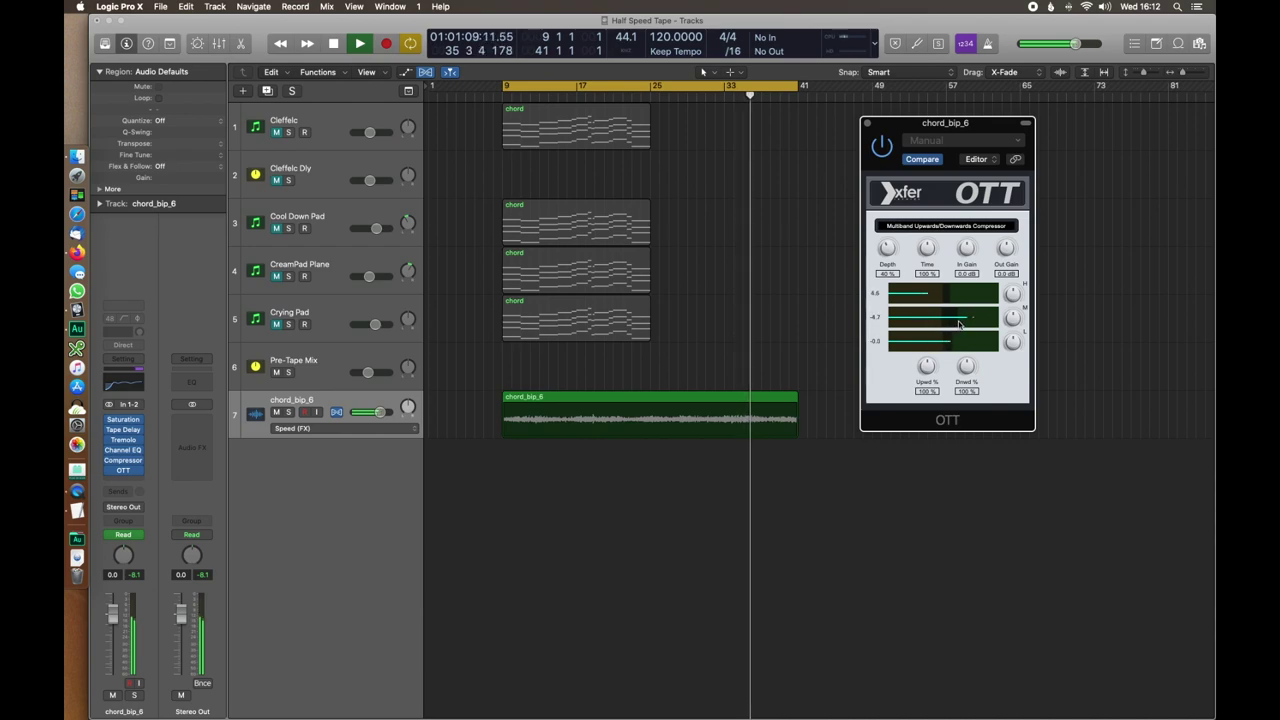
pyautogui.moveTo(926, 376); pyautogui.dragTo(968, 393)
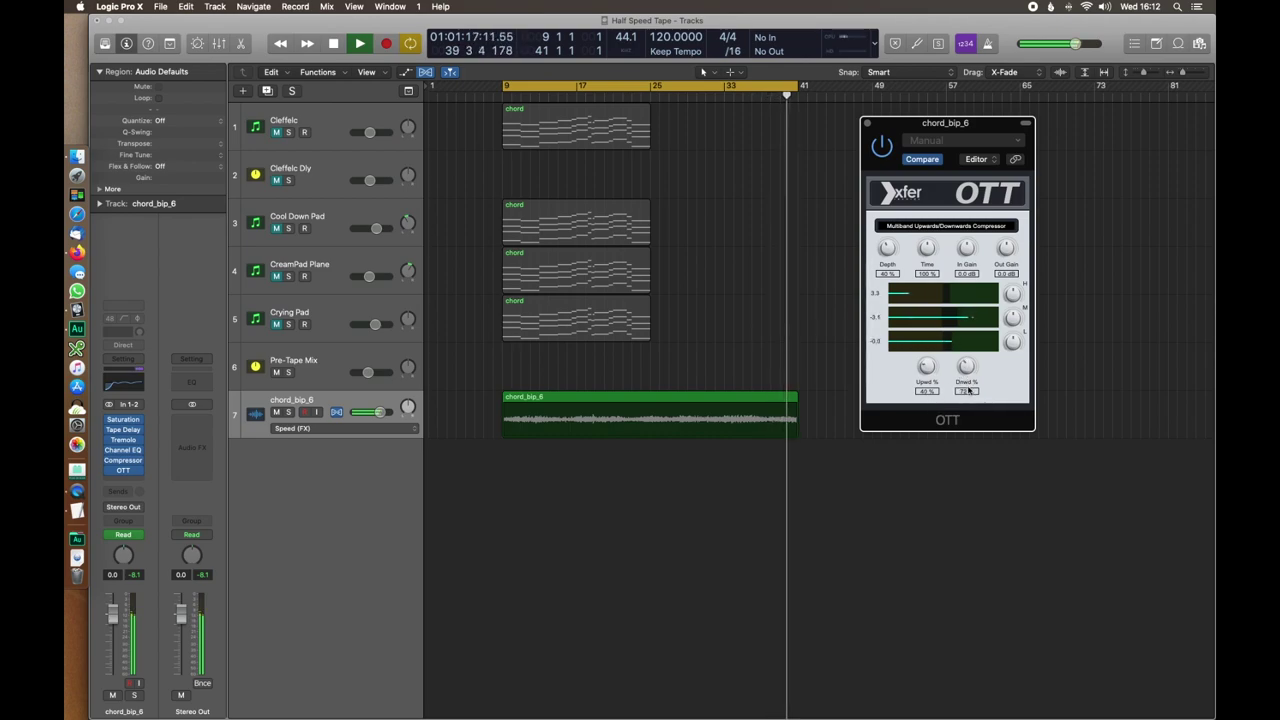
pyautogui.moveTo(968, 393); pyautogui.dragTo(968, 400)
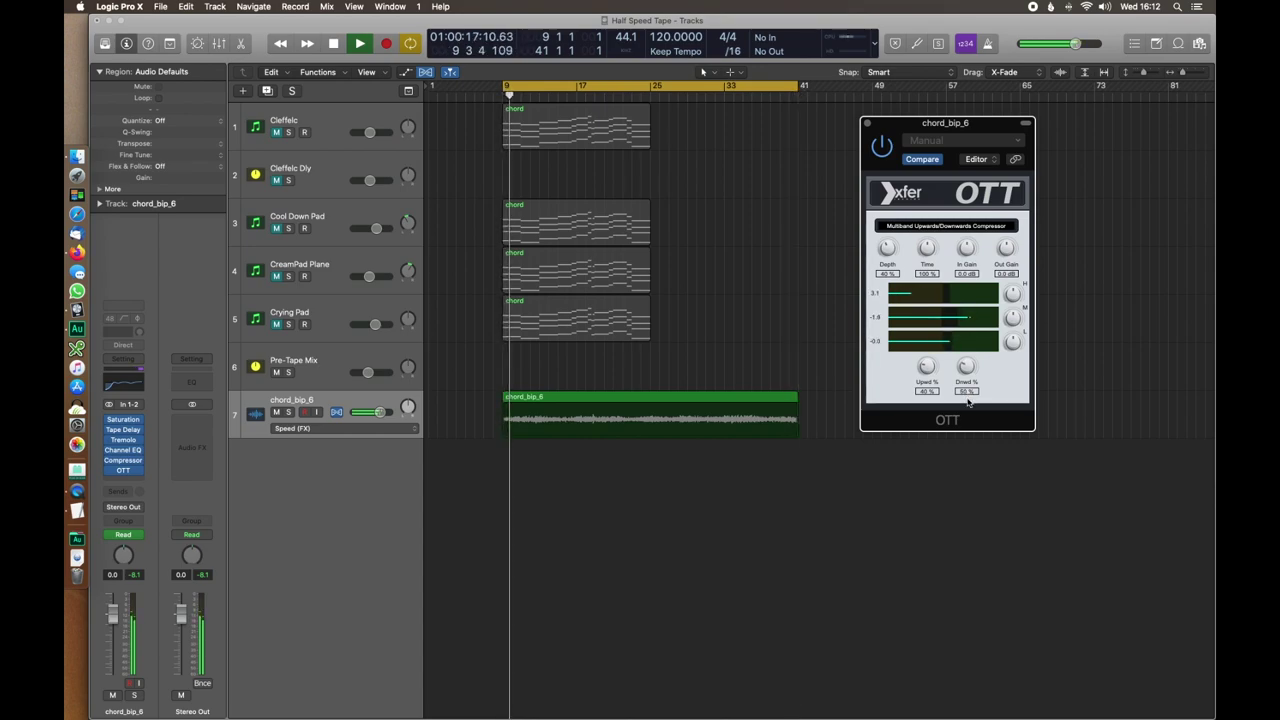
pyautogui.moveTo(960, 126); pyautogui.dragTo(862, 264)
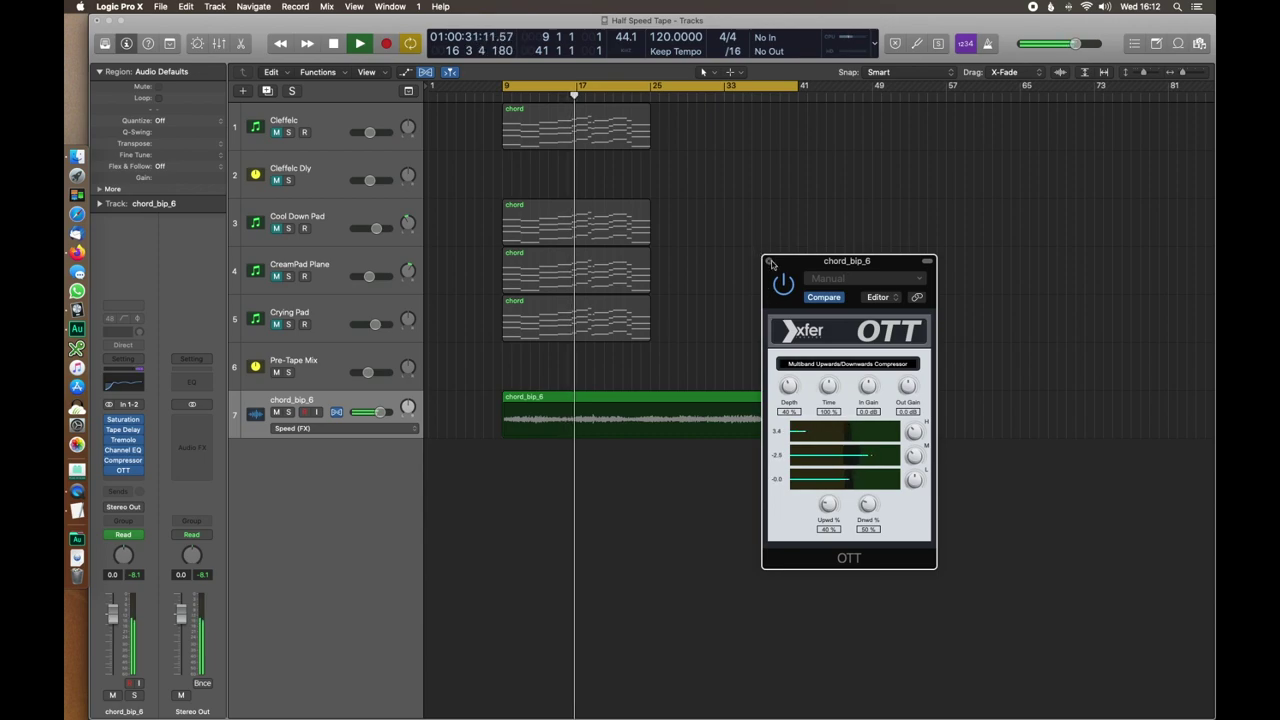
pyautogui.click(768, 262)
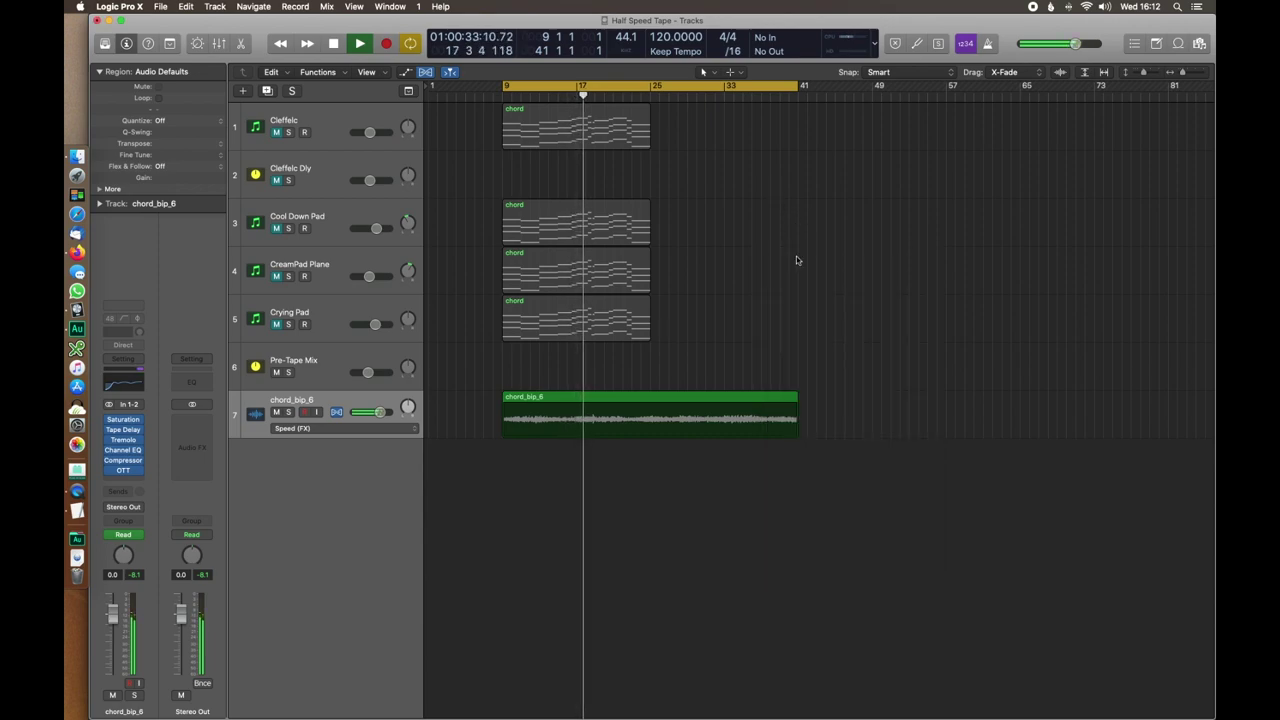